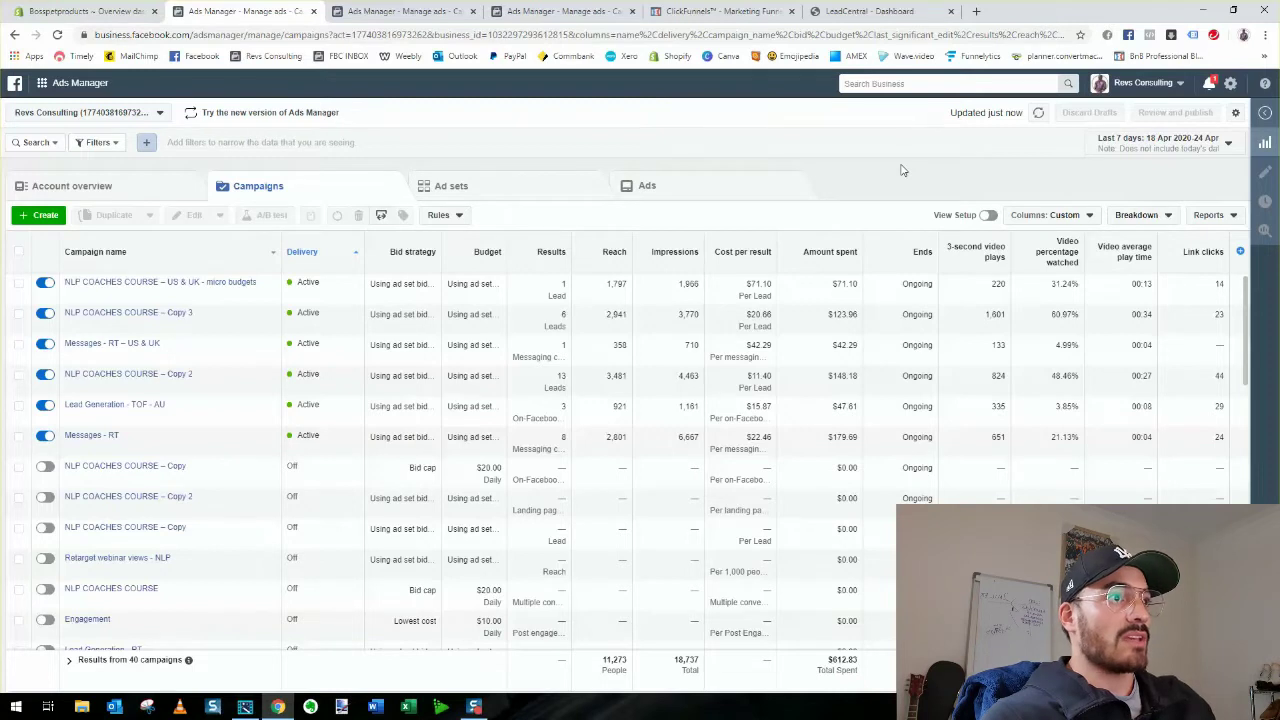
Switch the campaign table to the Performance and Clicks column preset and bring its click metrics into view.
{"action": "mouse_move", "coordinate": [568, 254]}
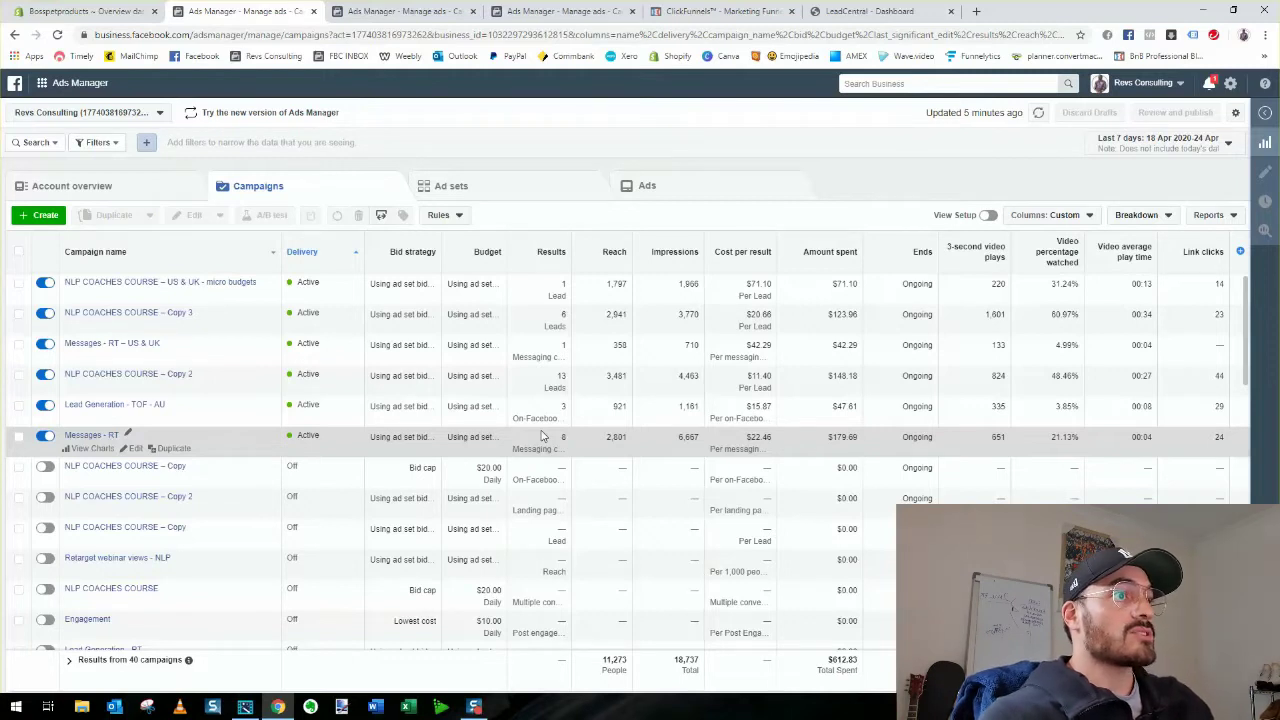
{"action": "left_click", "coordinate": [1055, 217]}
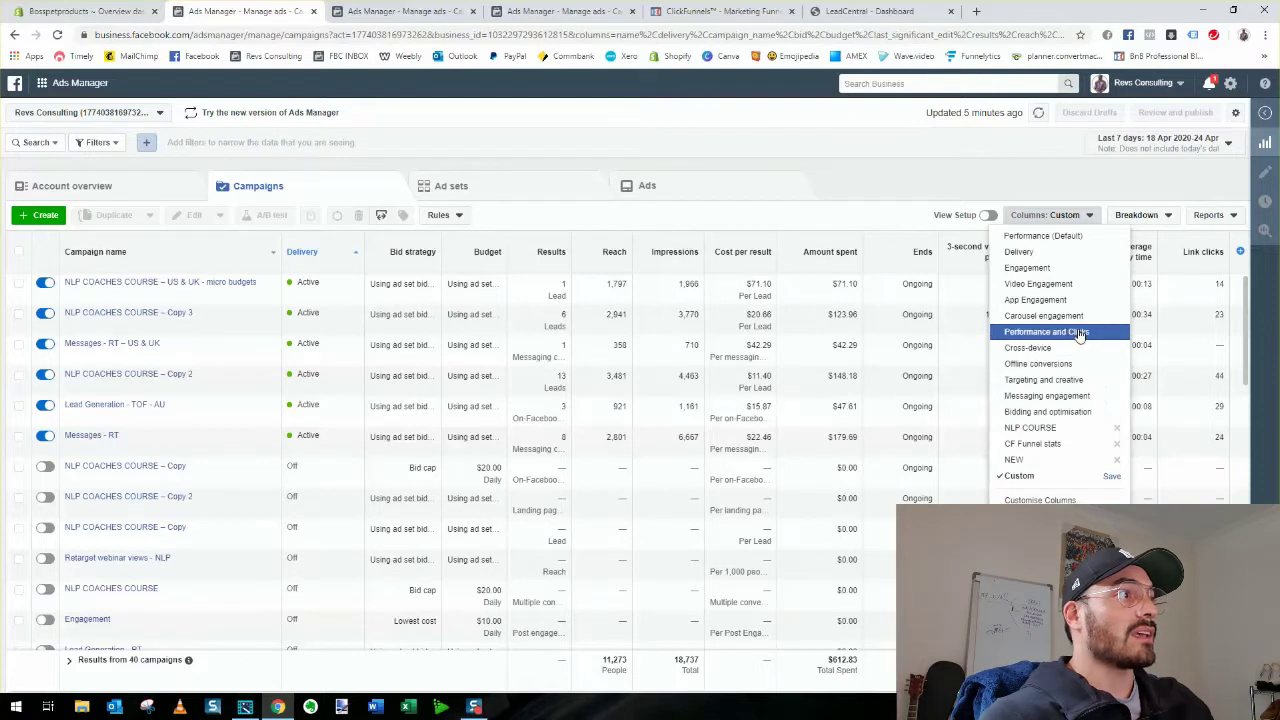
{"action": "left_click", "coordinate": [1061, 218]}
{"action": "left_click", "coordinate": [1061, 218]}
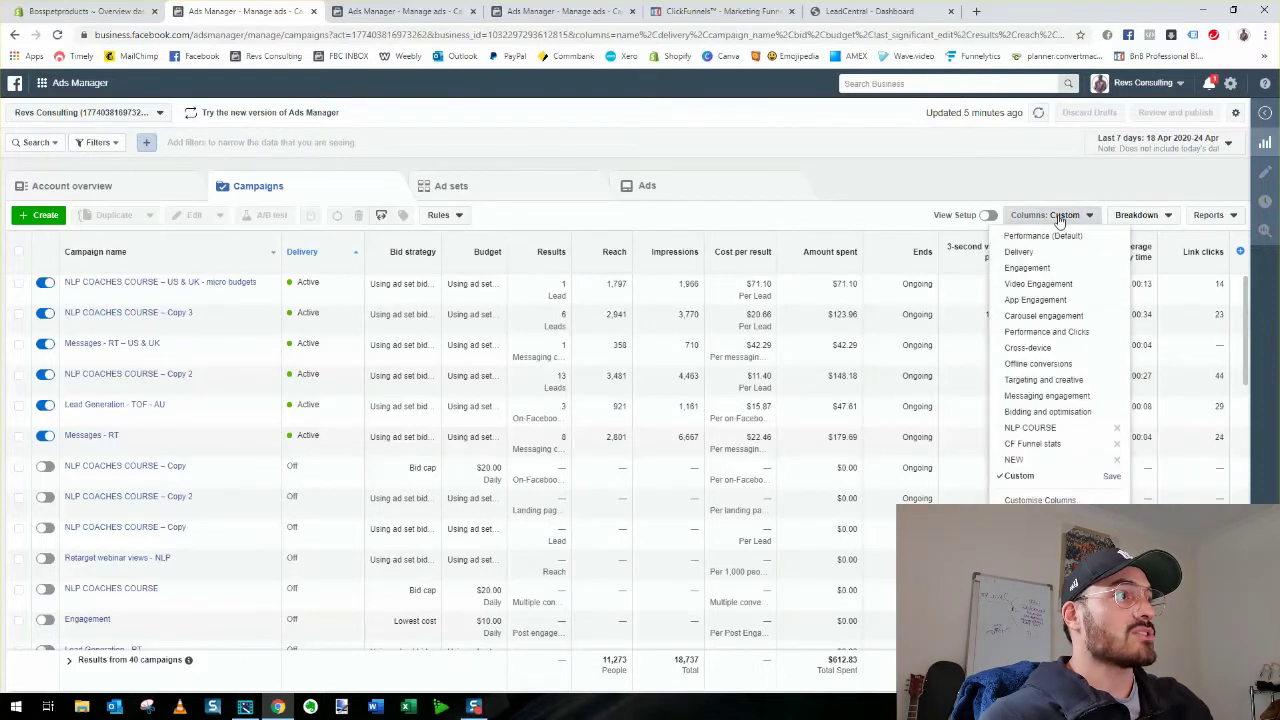
{"action": "left_click", "coordinate": [1050, 332]}
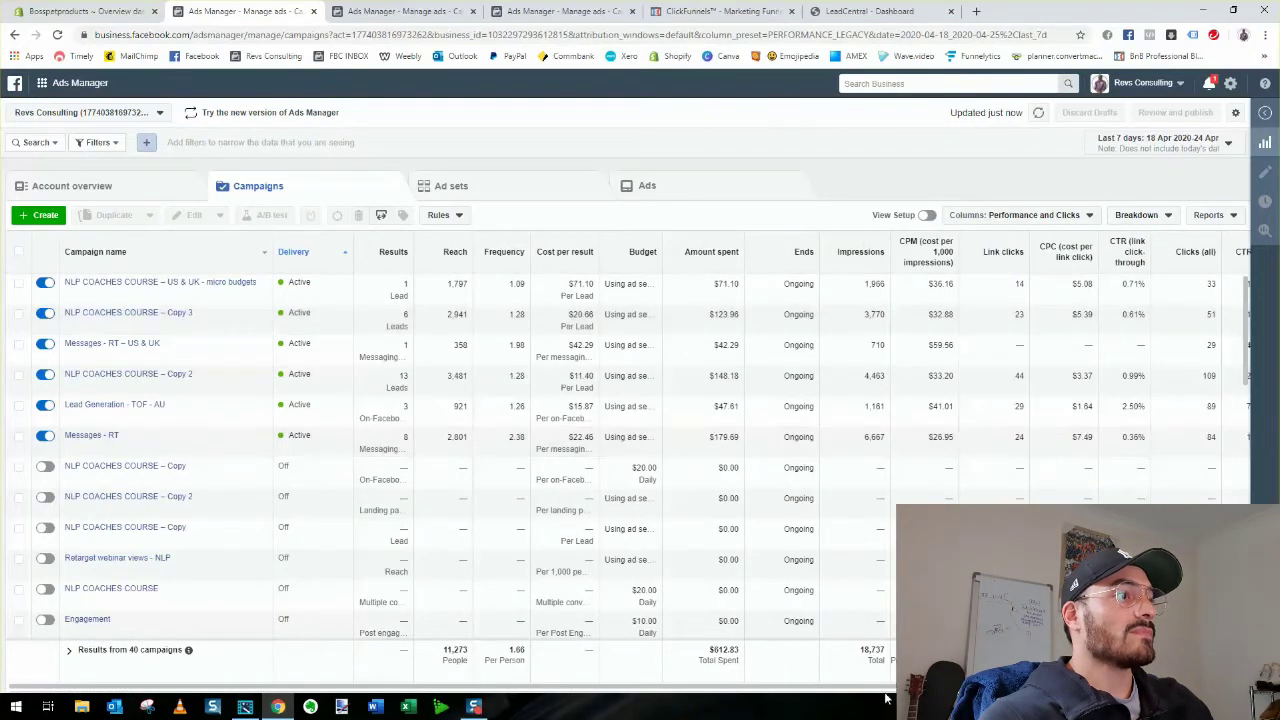
{"action": "left_click_drag", "start_coordinate": [891, 690], "coordinate": [1005, 690]}
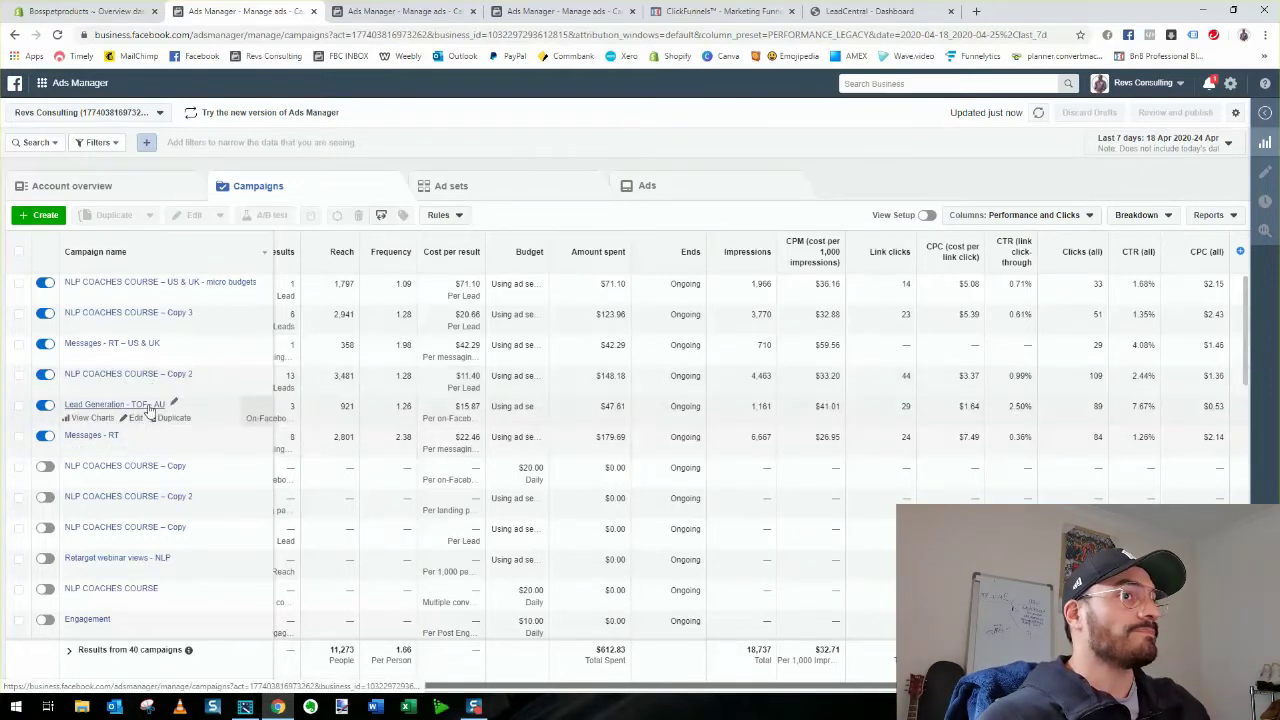
Open the ads of the "AU – Copy" ad set in the "Lead Generation - TOF - AU" campaign and review their click metrics.
{"action": "left_click", "coordinate": [150, 406]}
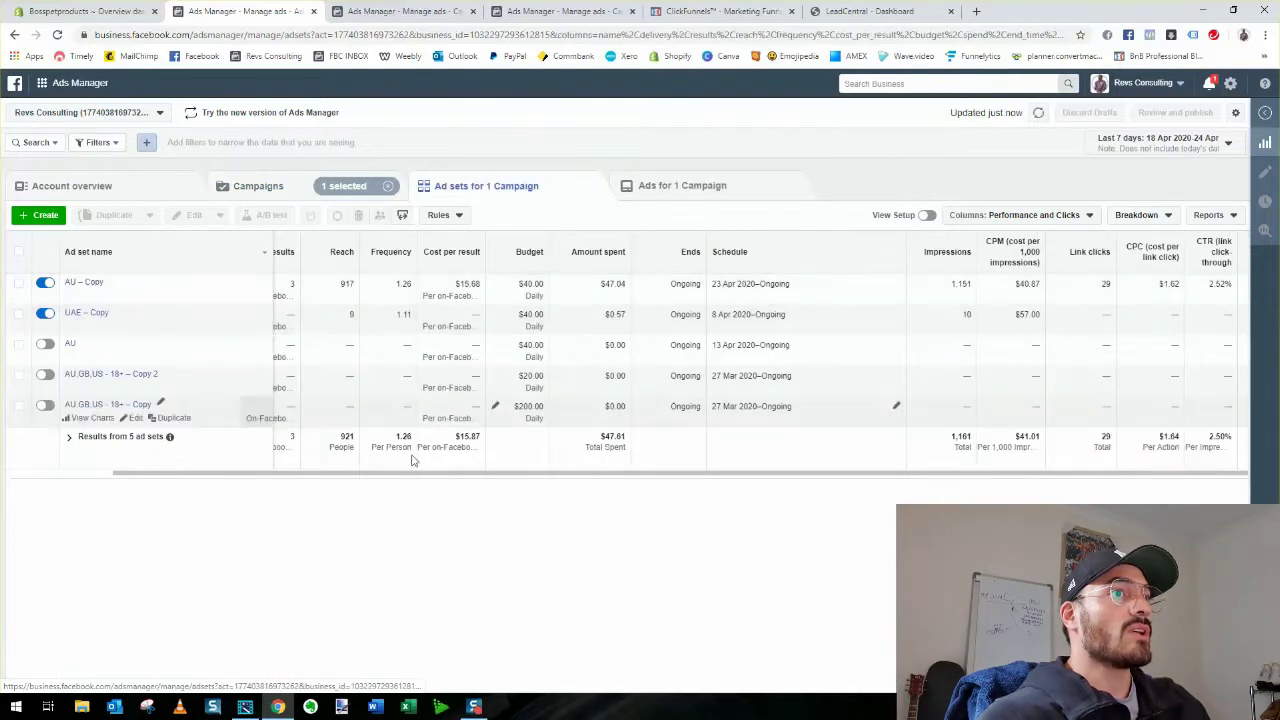
{"action": "left_click", "coordinate": [88, 283]}
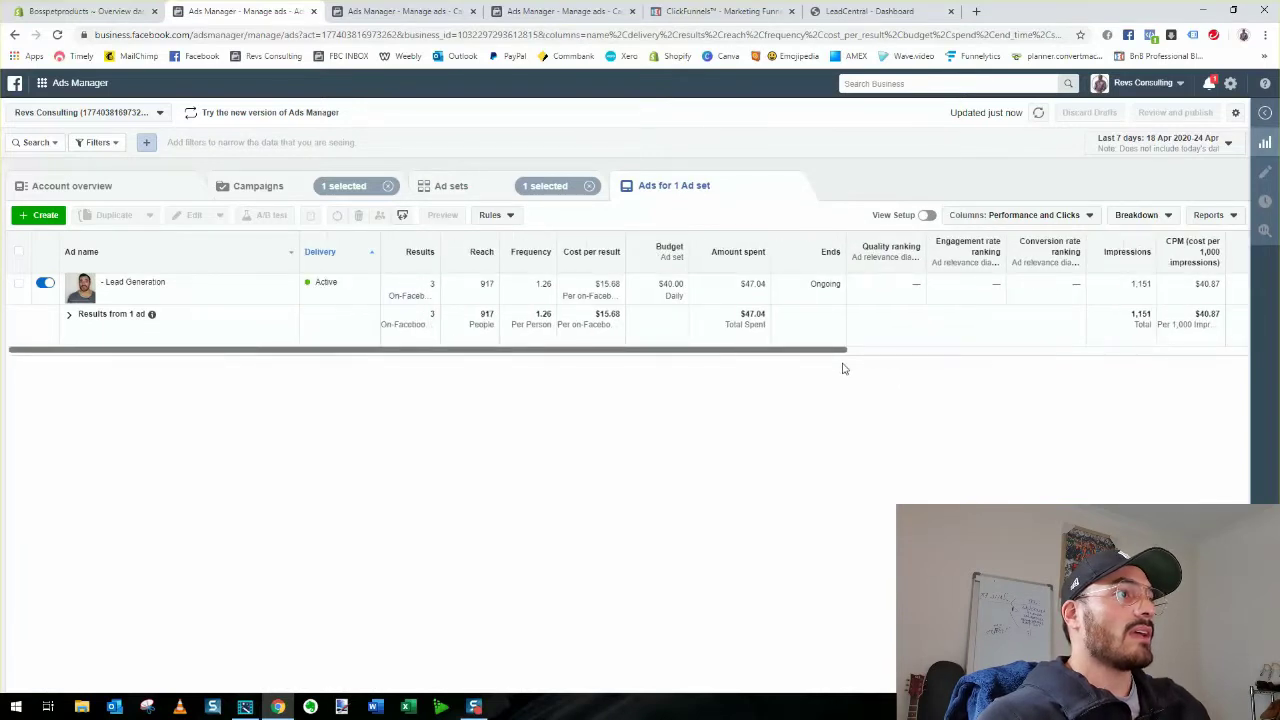
{"action": "left_click_drag", "start_coordinate": [914, 357], "coordinate": [1014, 360]}
{"action": "left_click_drag", "start_coordinate": [834, 352], "coordinate": [1178, 378]}
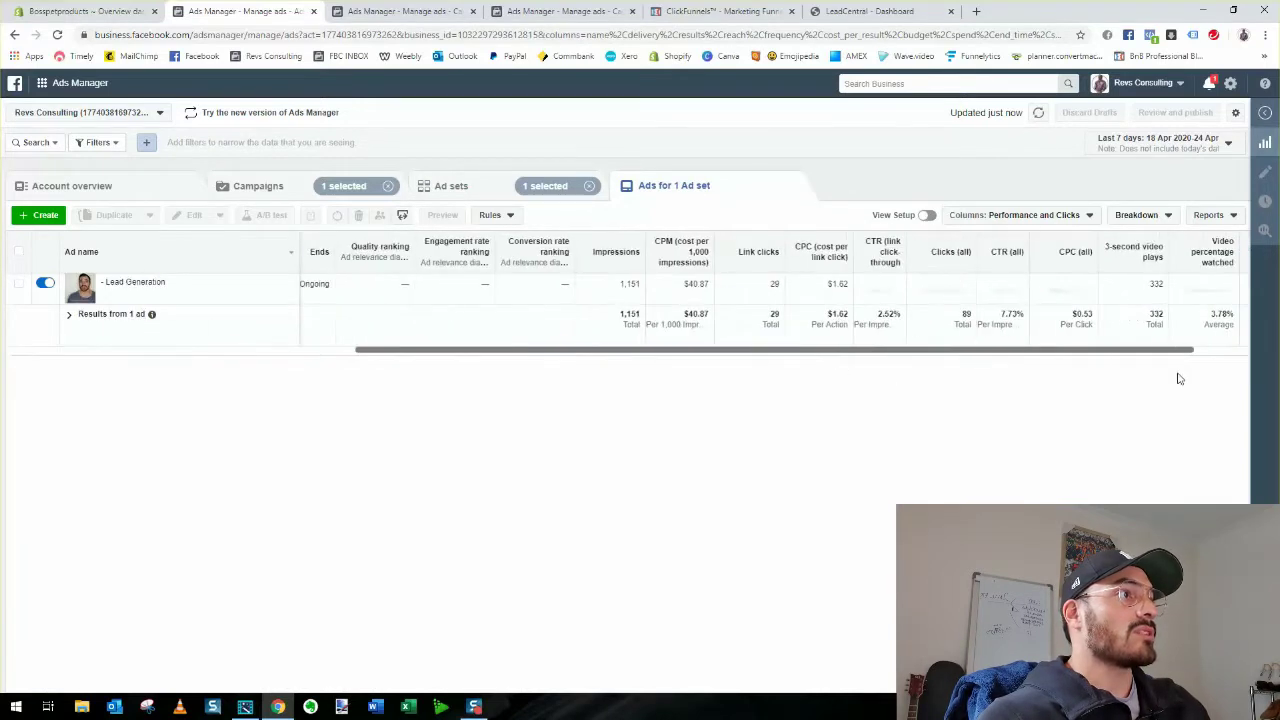
Break down the Lead Generation ad's results by the dynamic creative asset "Image, video and slideshow".
{"action": "left_click", "coordinate": [1138, 215]}
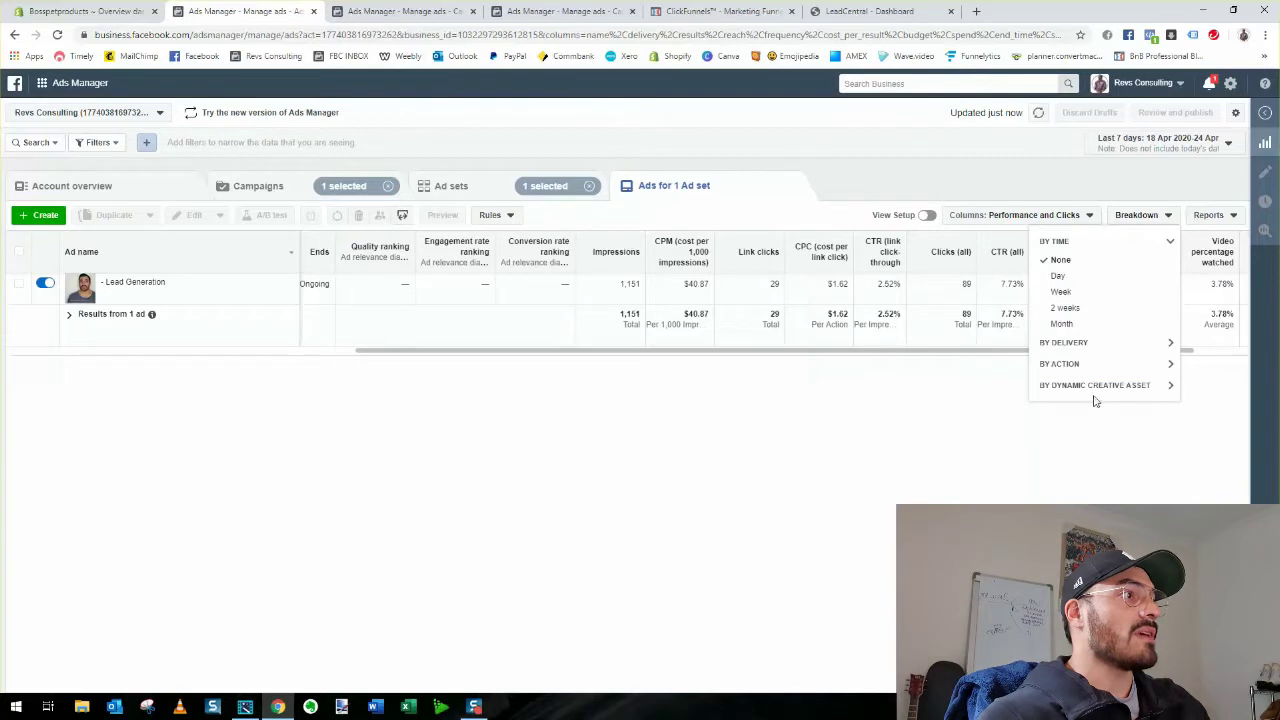
{"action": "left_click", "coordinate": [1095, 386]}
{"action": "left_click", "coordinate": [1100, 341]}
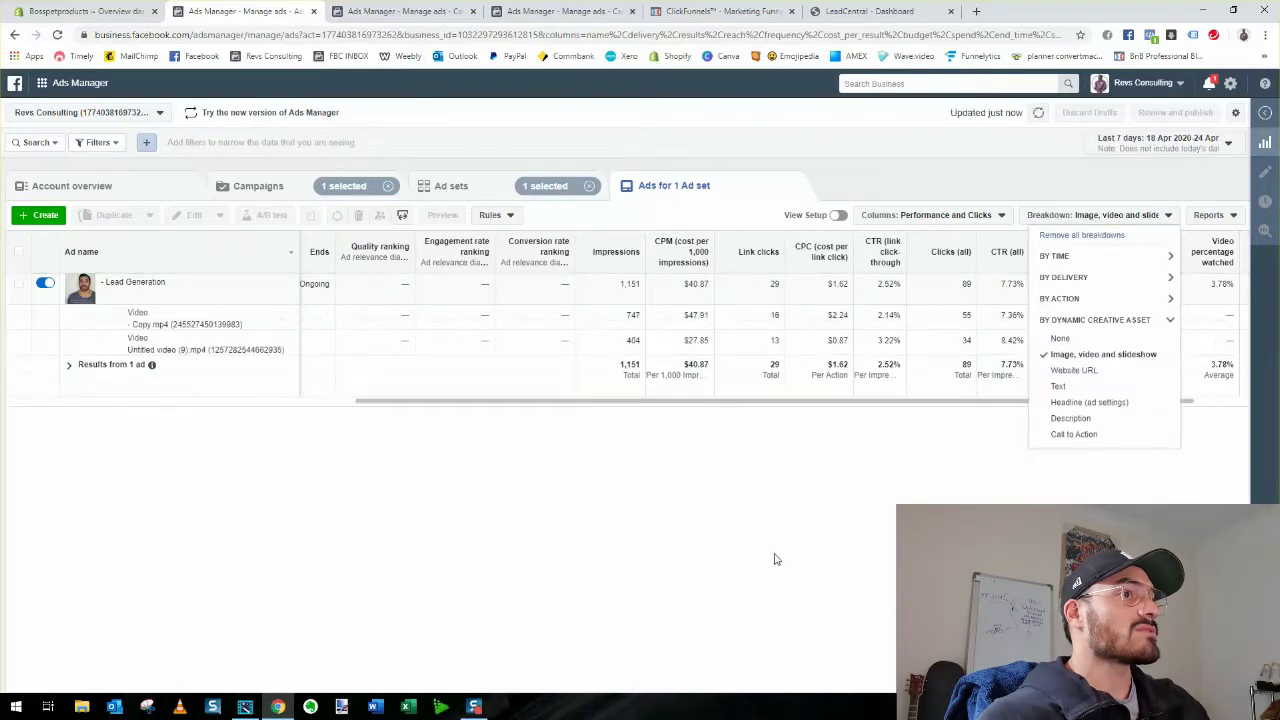
{"action": "left_click", "coordinate": [762, 468]}
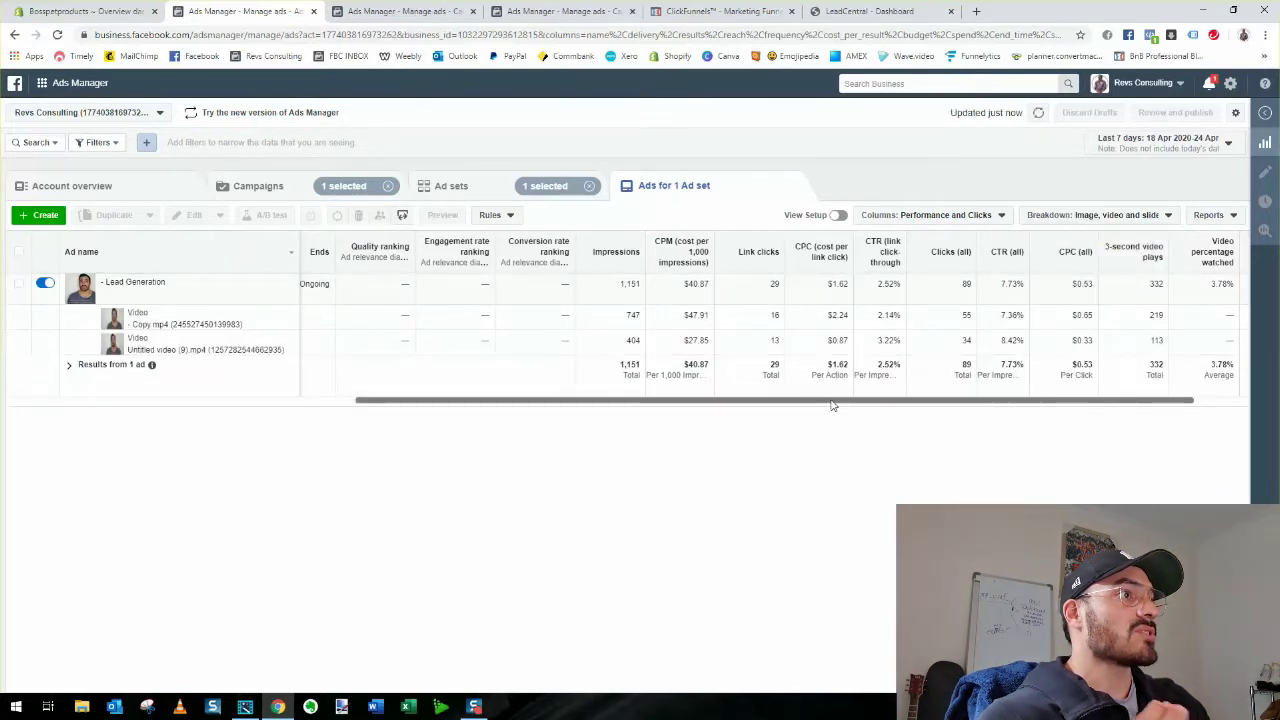
{"action": "left_click_drag", "start_coordinate": [838, 409], "coordinate": [934, 409]}
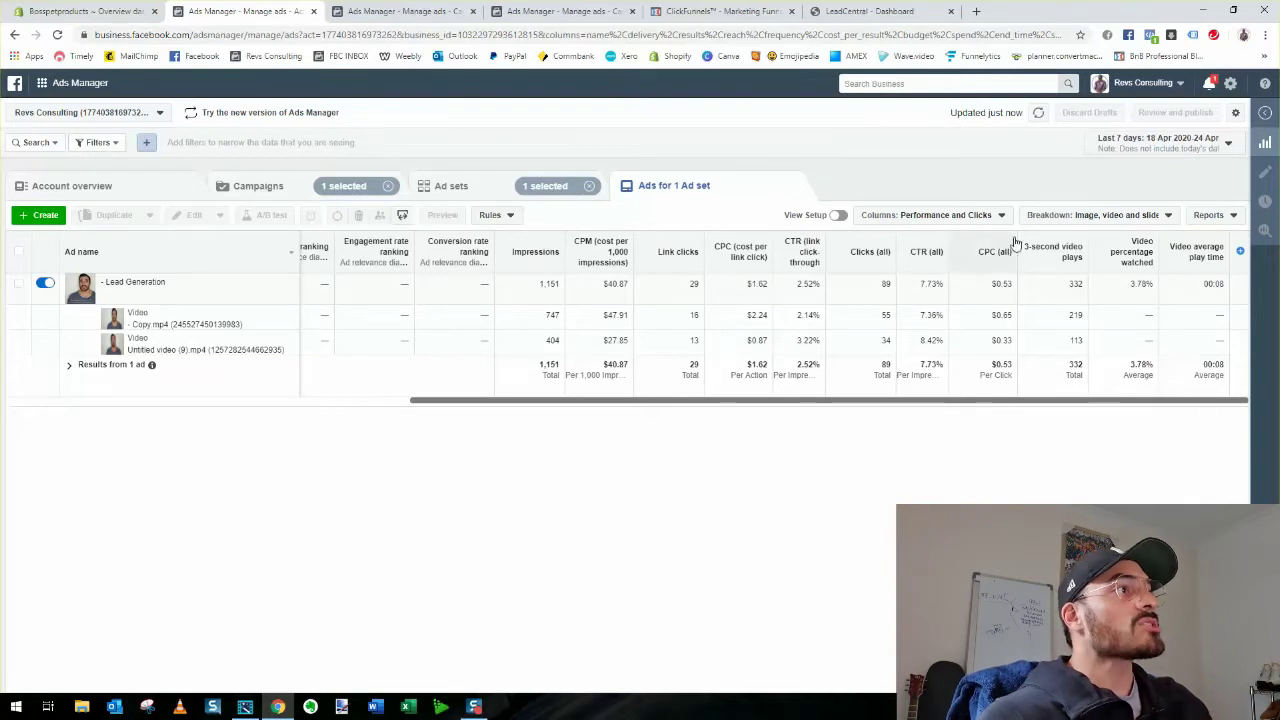
Remove all breakdowns from the ad results and check the ad's overall cost per result.
{"action": "left_click", "coordinate": [1052, 215]}
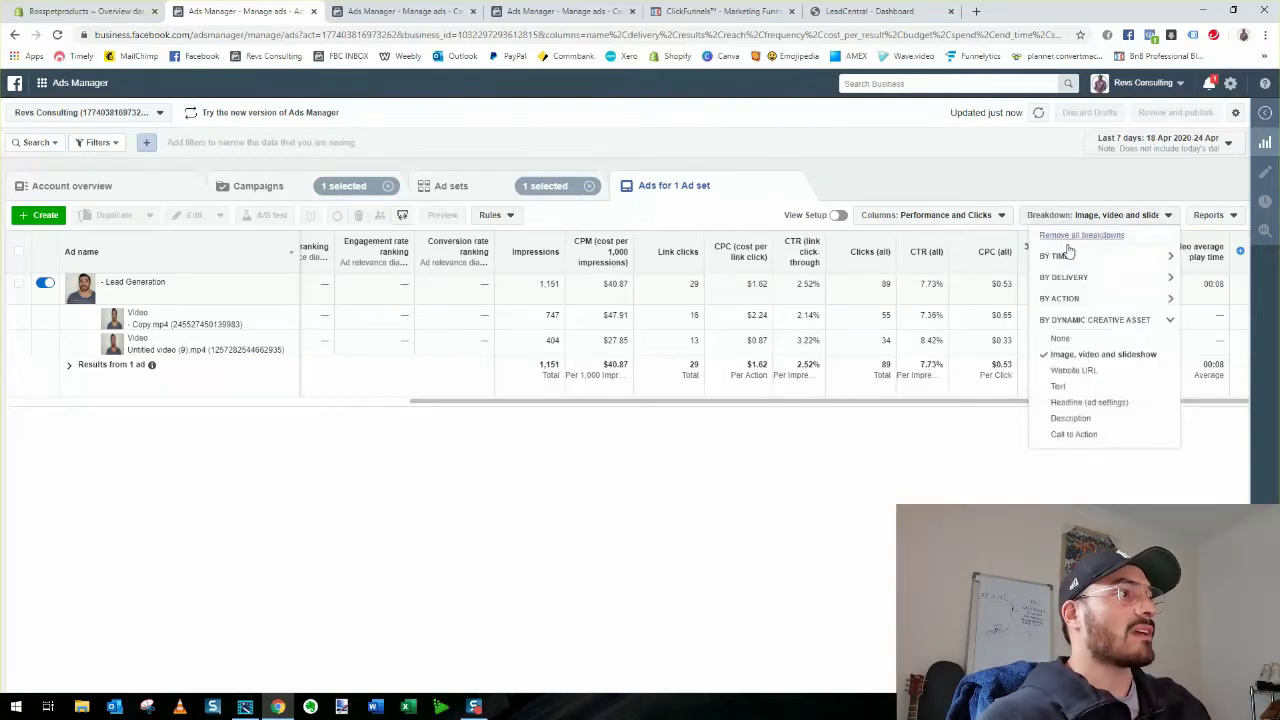
{"action": "left_click", "coordinate": [1068, 237]}
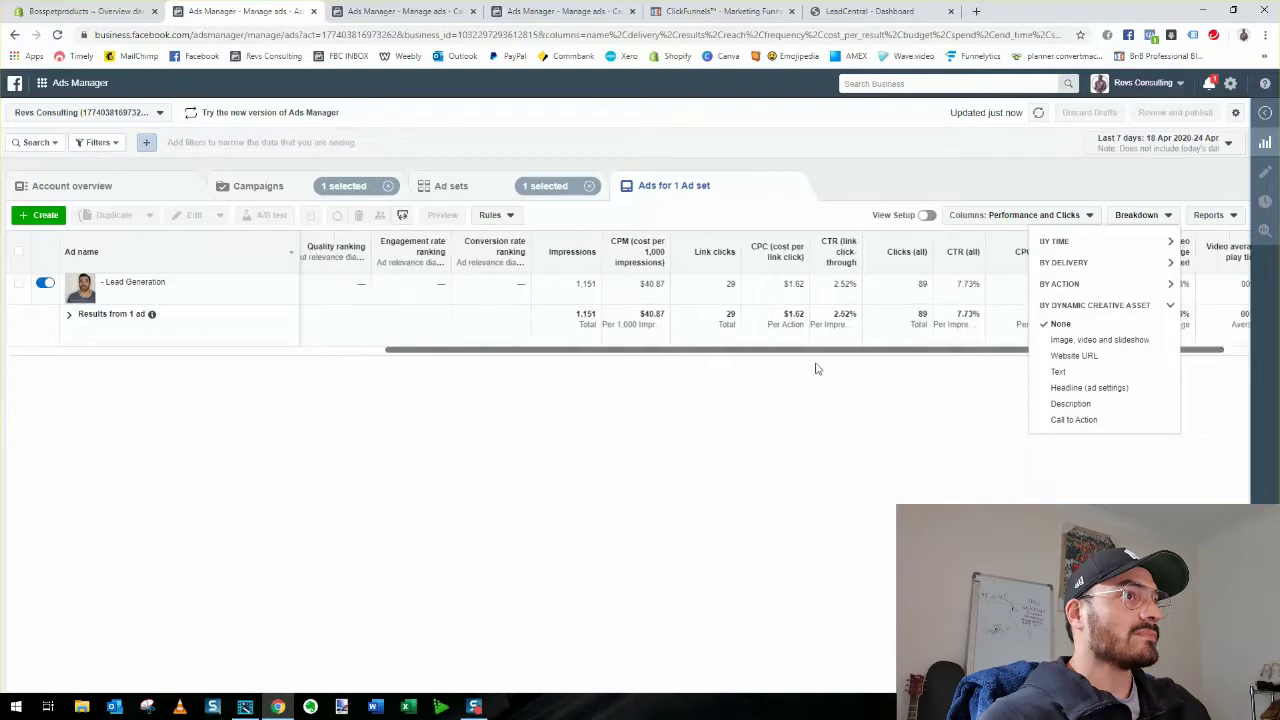
{"action": "scroll", "coordinate": [815, 369], "scroll_direction": "left", "scroll_amount": 10}
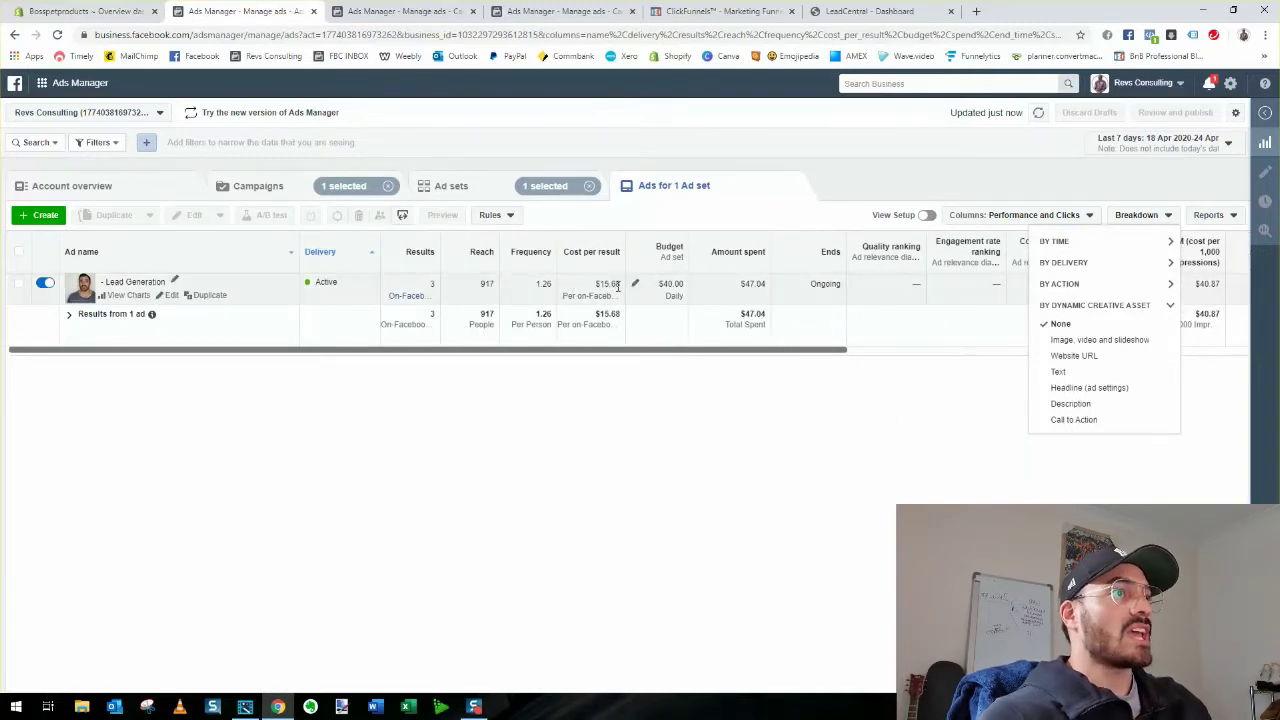
{"action": "left_click", "coordinate": [697, 363]}
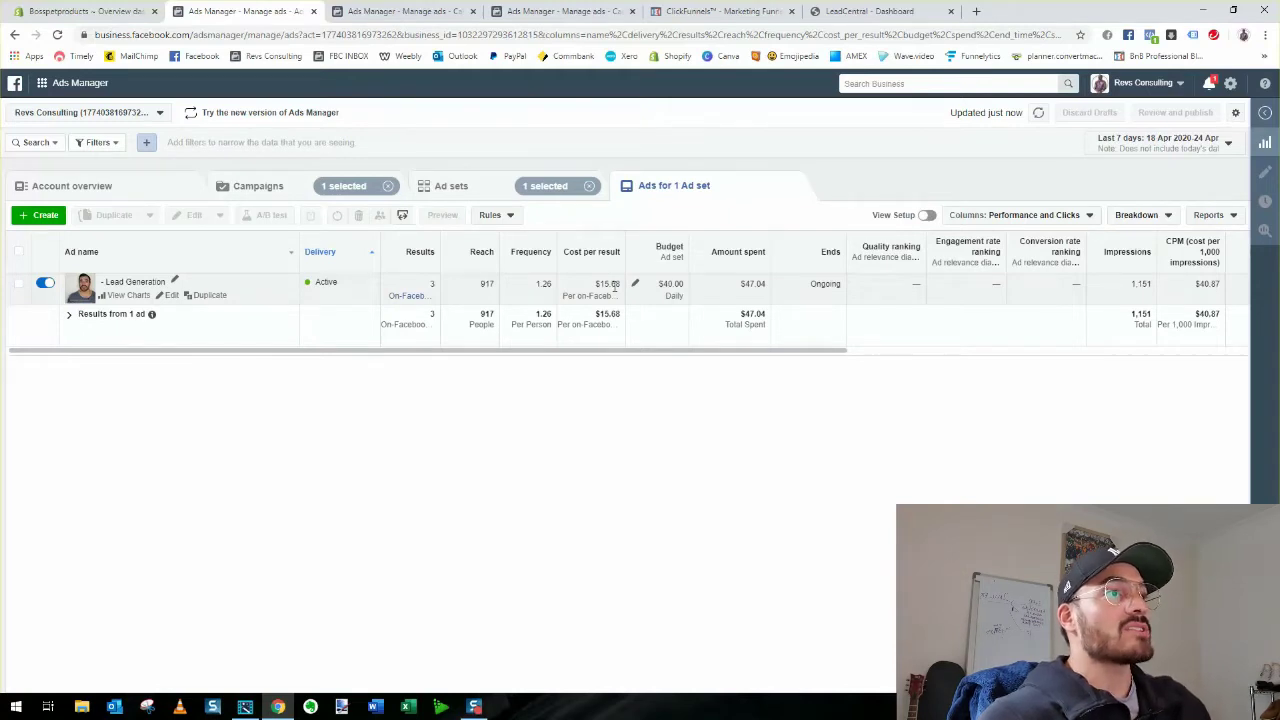
Reapply the "Image, video and slideshow" breakdown and compare the two videos' click metrics, results and costs.
{"action": "left_click", "coordinate": [1150, 216]}
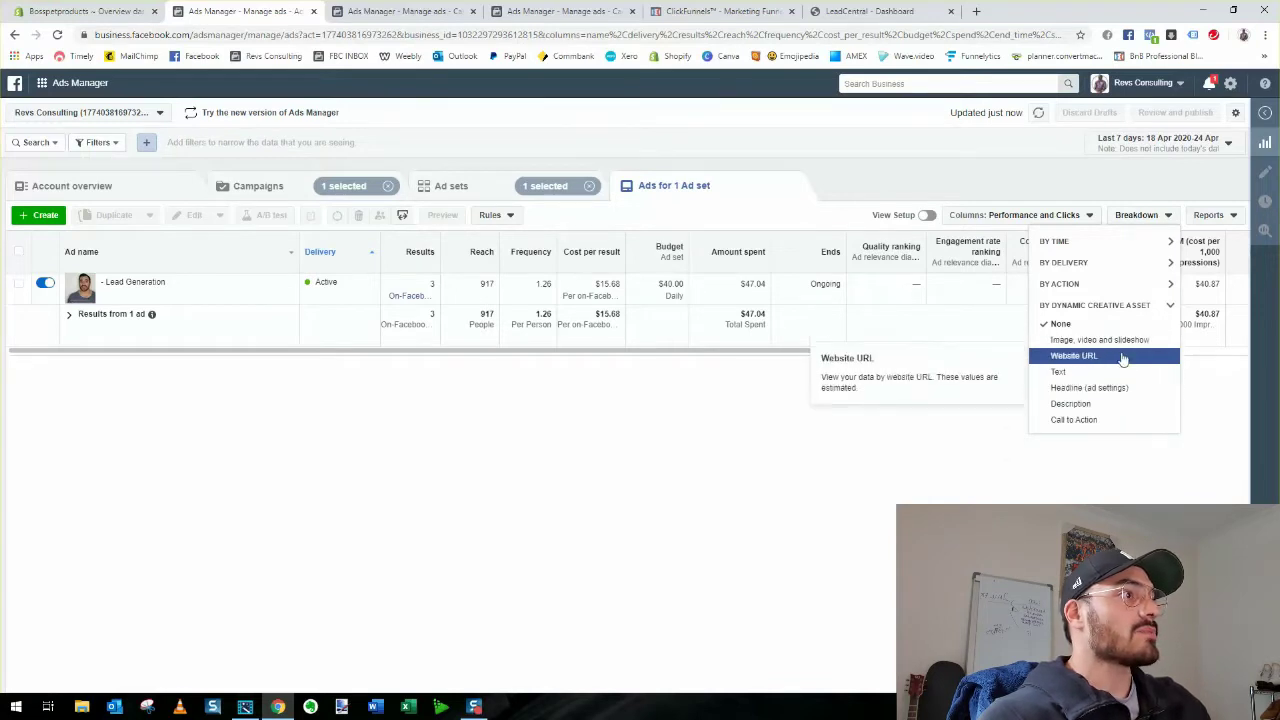
{"action": "left_click", "coordinate": [1118, 340]}
{"action": "scroll", "coordinate": [791, 414], "scroll_direction": "right", "scroll_amount": 5}
{"action": "left_click", "coordinate": [940, 430]}
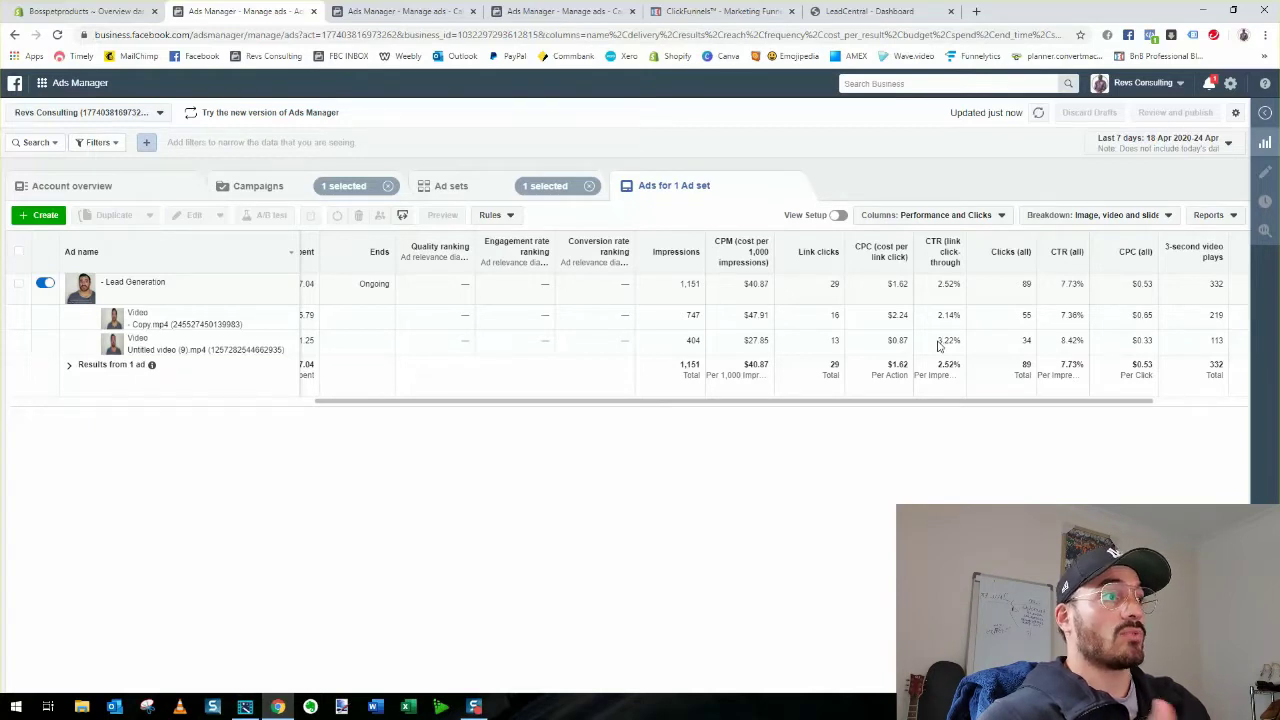
{"action": "left_click_drag", "start_coordinate": [970, 401], "coordinate": [560, 414]}
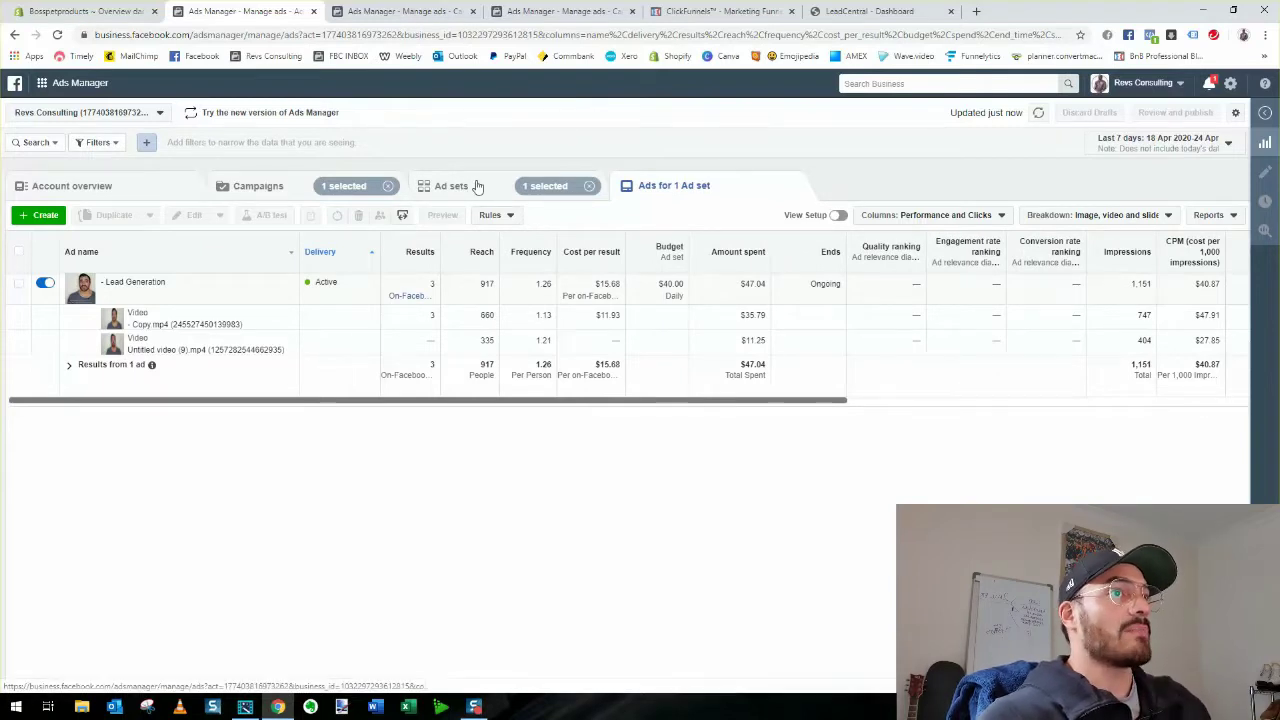
Return to the campaign list and deselect the "Lead Generation - TOF - AU" campaign.
{"action": "left_click", "coordinate": [272, 182]}
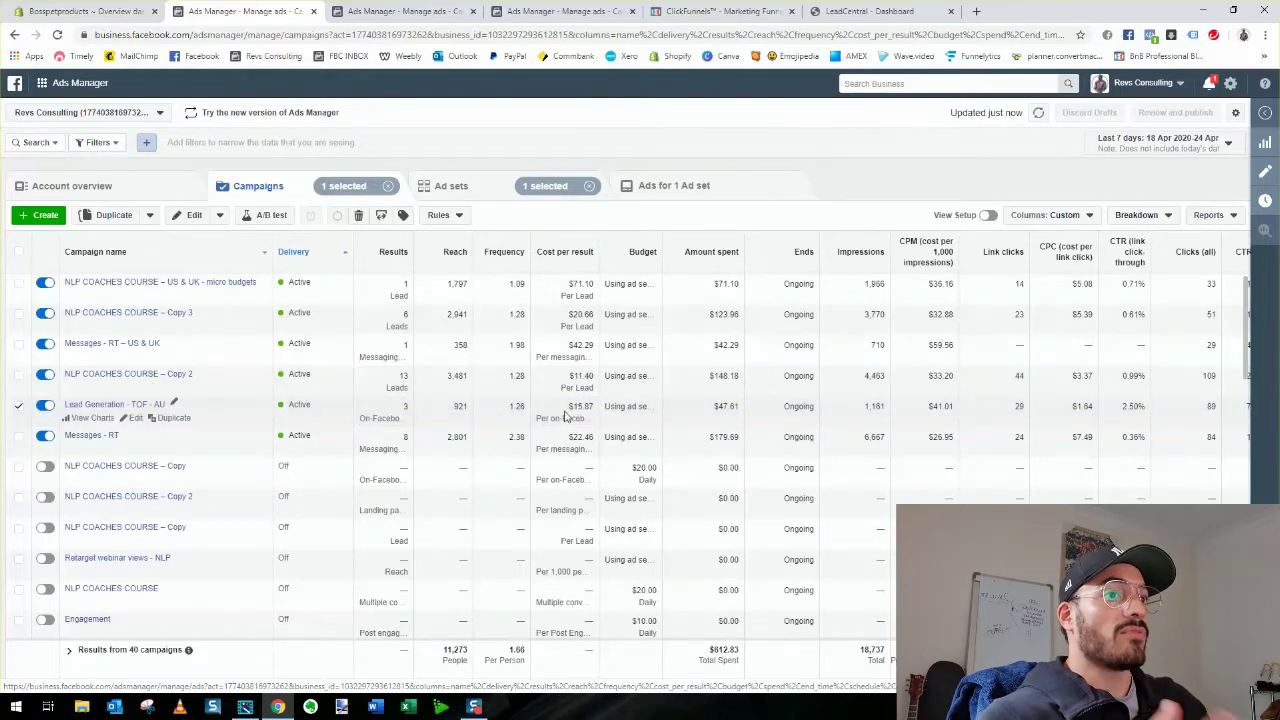
{"action": "left_click", "coordinate": [18, 405]}
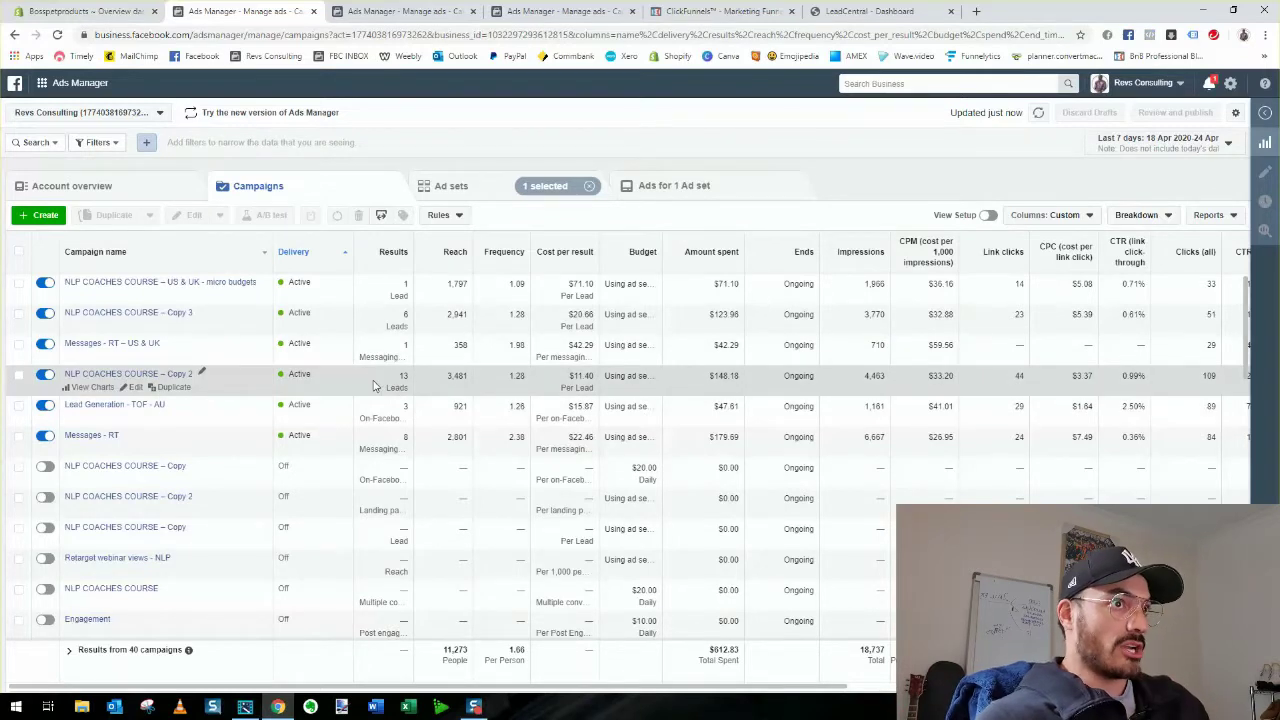
Switch to the Boss Pet Products ad account and set its reporting date range to 23–25 April 2020.
{"action": "left_click", "coordinate": [402, 8]}
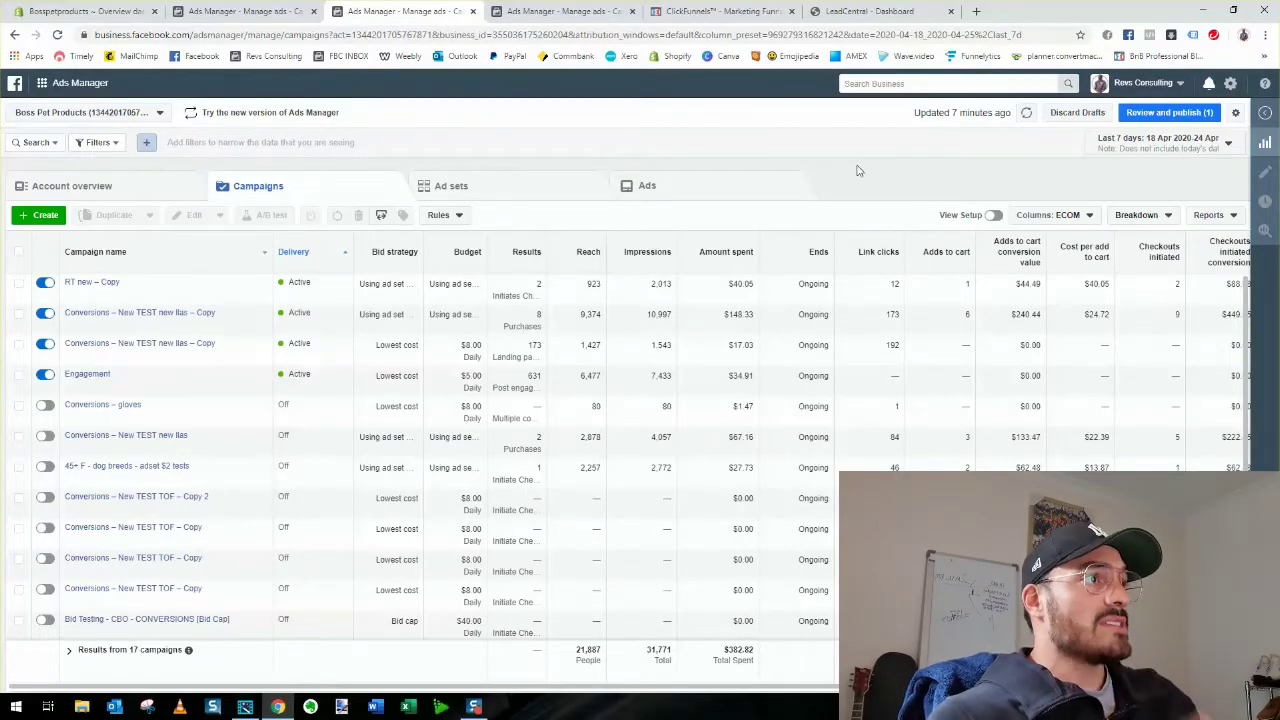
{"action": "left_click_drag", "start_coordinate": [826, 692], "coordinate": [1110, 692]}
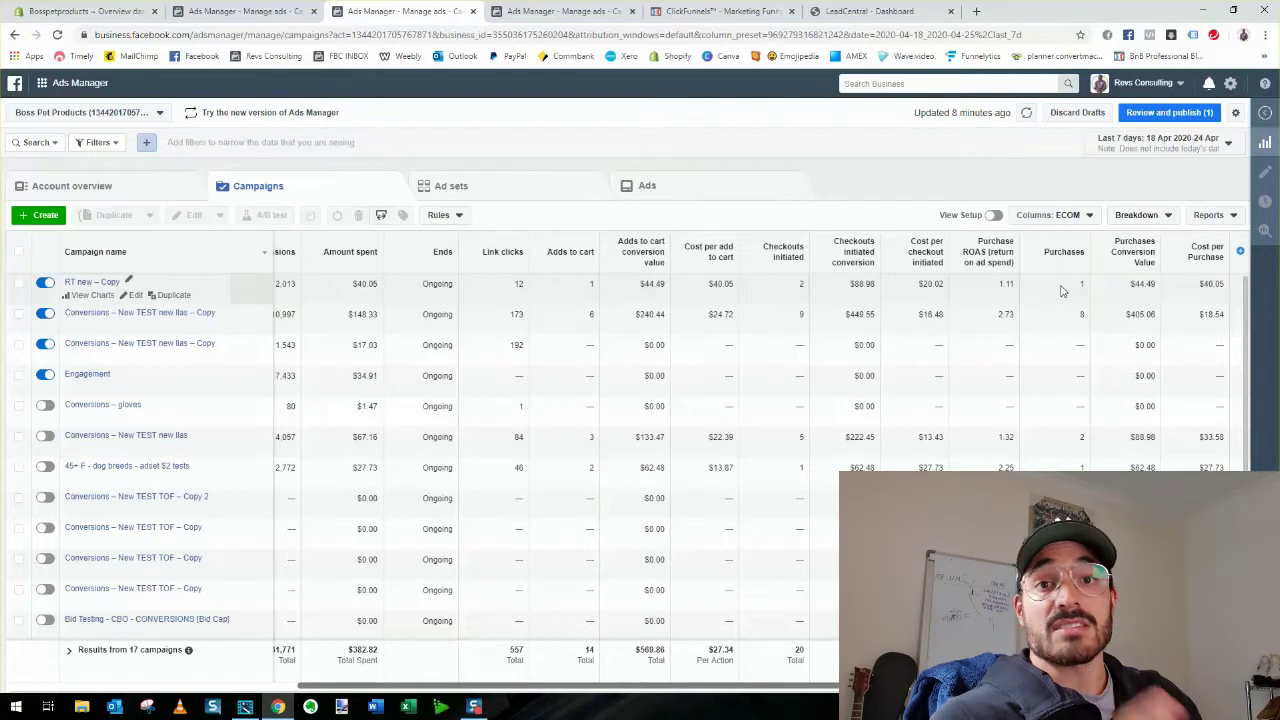
{"action": "left_click", "coordinate": [1183, 146]}
{"action": "left_click", "coordinate": [956, 286]}
{"action": "left_click", "coordinate": [913, 286]}
{"action": "left_click", "coordinate": [1115, 367]}
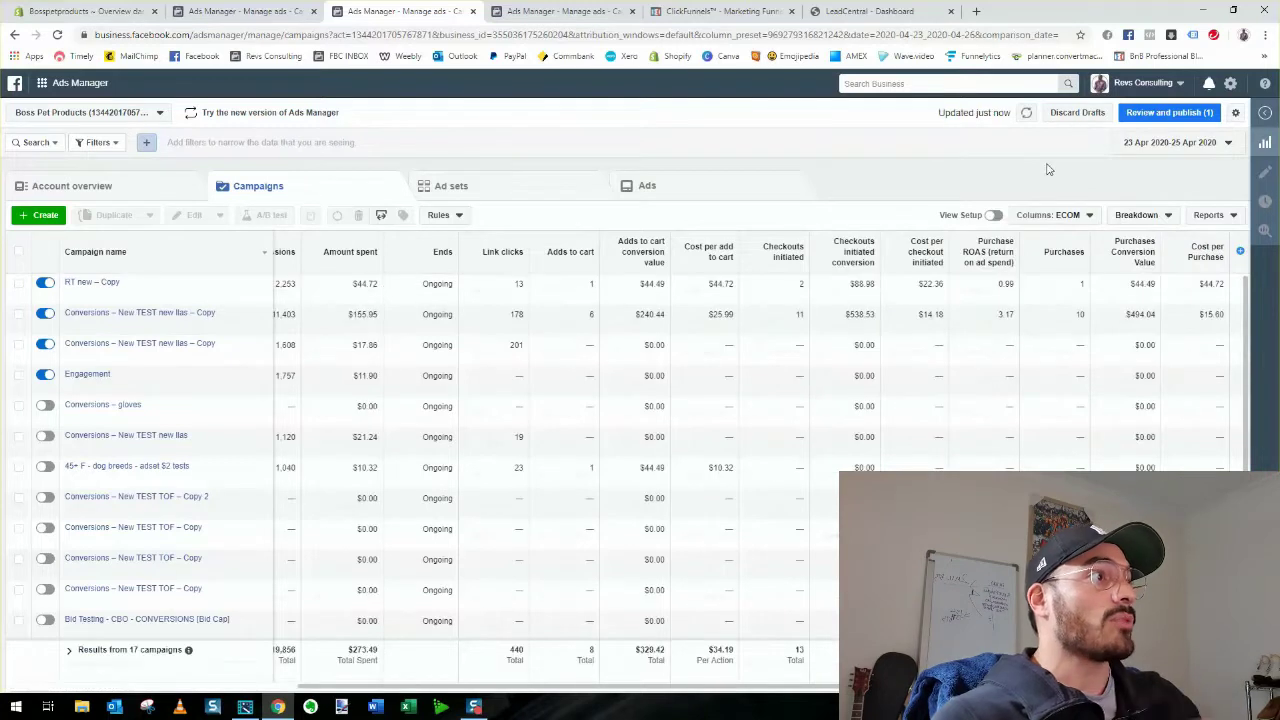
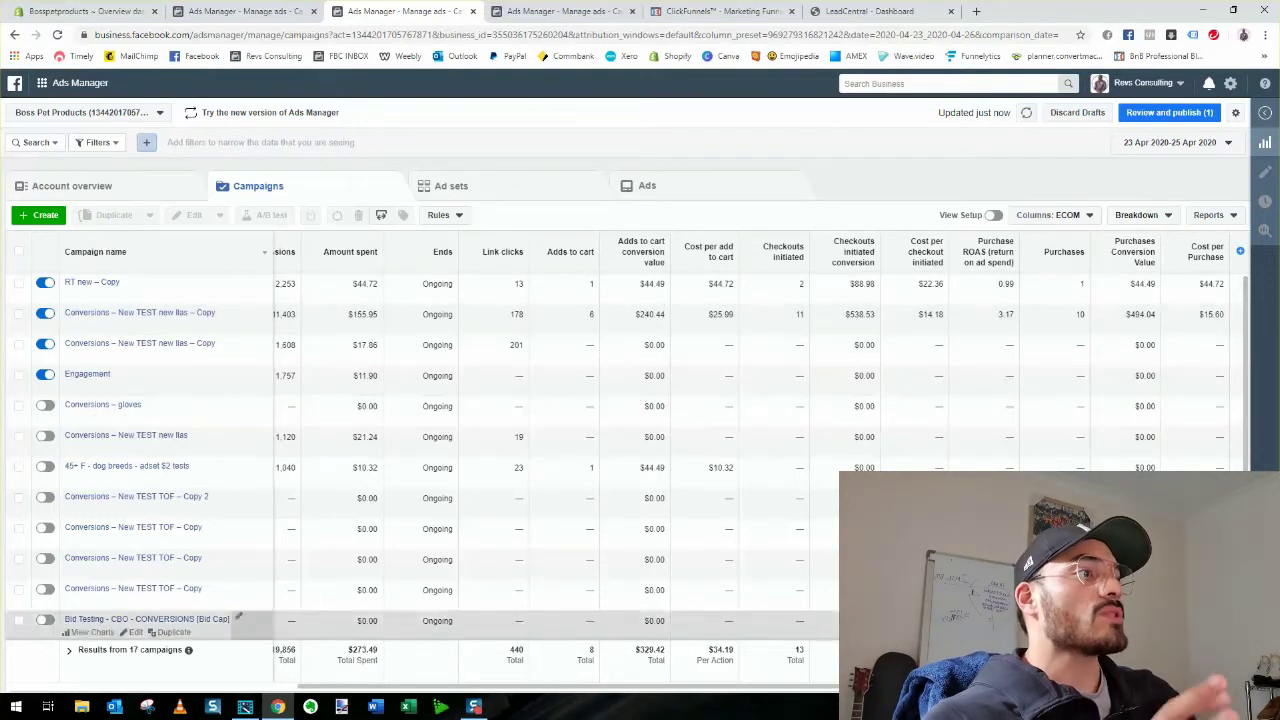
Apply the Performance and Clicks column preset to the Boss Pet Products campaigns and review their metrics.
{"action": "left_click", "coordinate": [1092, 214]}
{"action": "left_click", "coordinate": [1086, 335]}
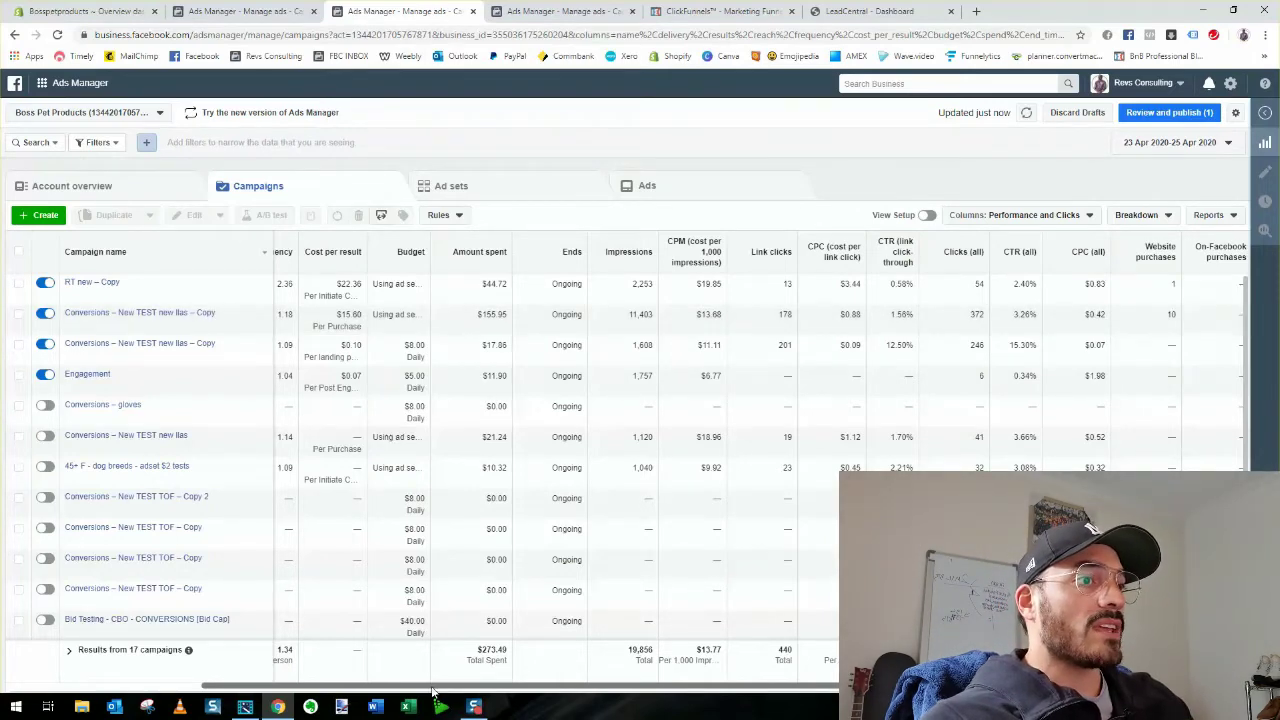
{"action": "left_click_drag", "start_coordinate": [433, 688], "coordinate": [220, 688]}
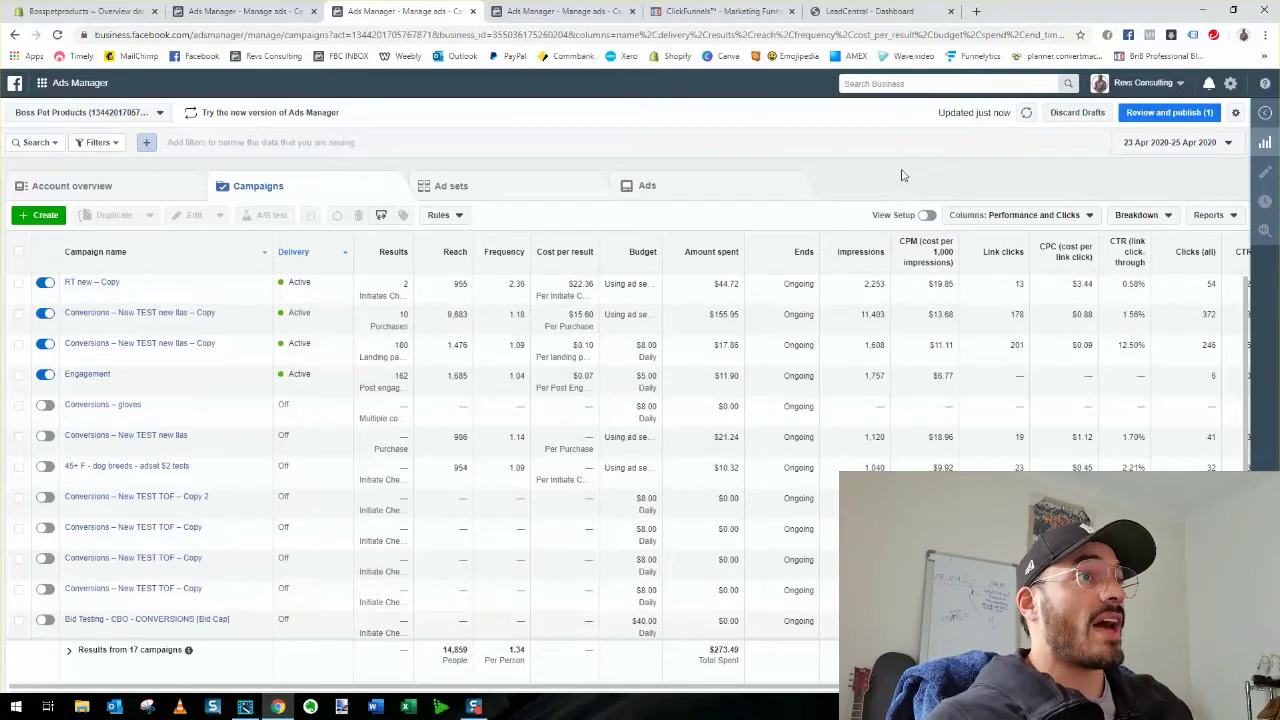
Open the ads of the "dogs + camping ints - over 38yo - rest of AU" ad set in the first "Conversions – New TEST new llas – Copy" campaign.
{"action": "left_click", "coordinate": [143, 318]}
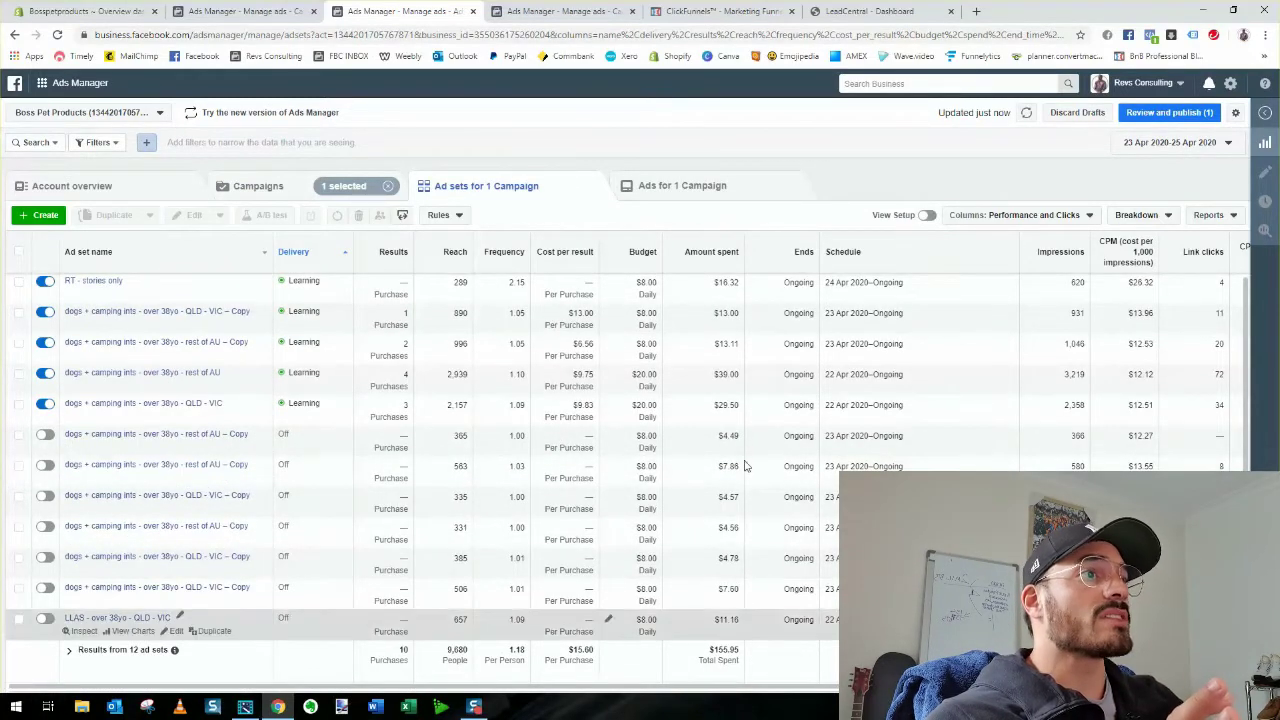
{"action": "mouse_move", "coordinate": [352, 467]}
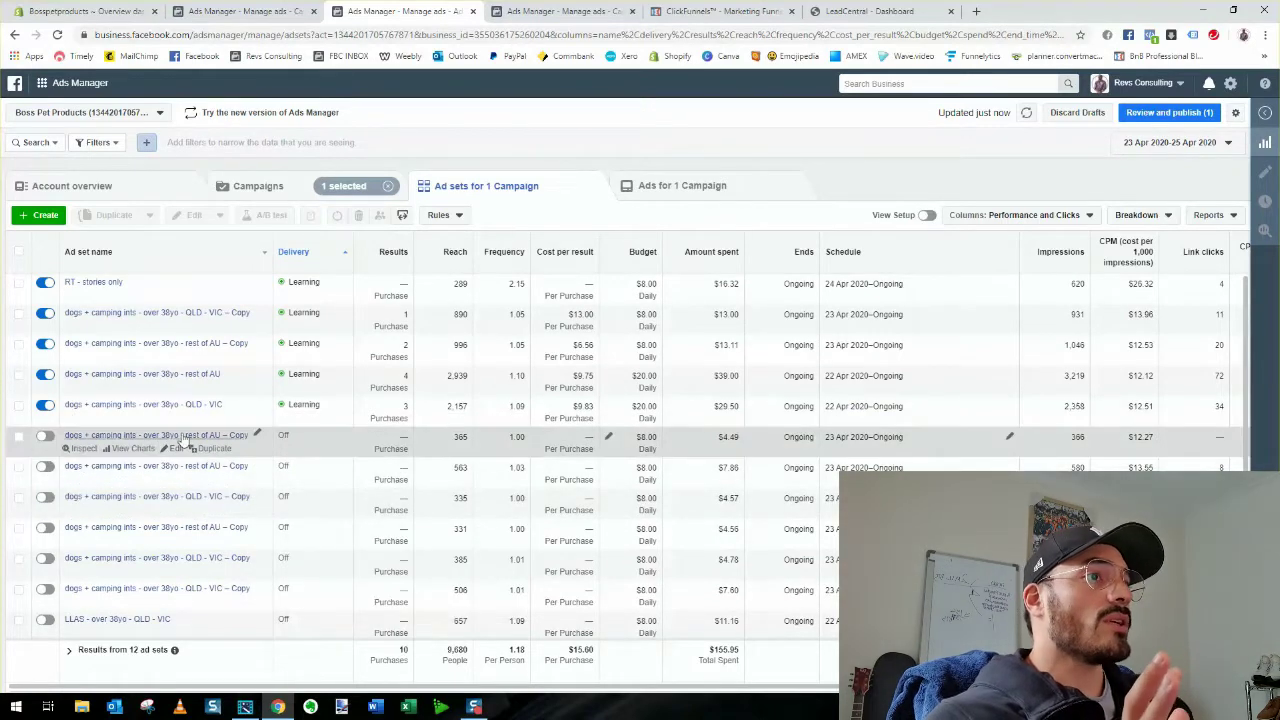
{"action": "left_click", "coordinate": [187, 376]}
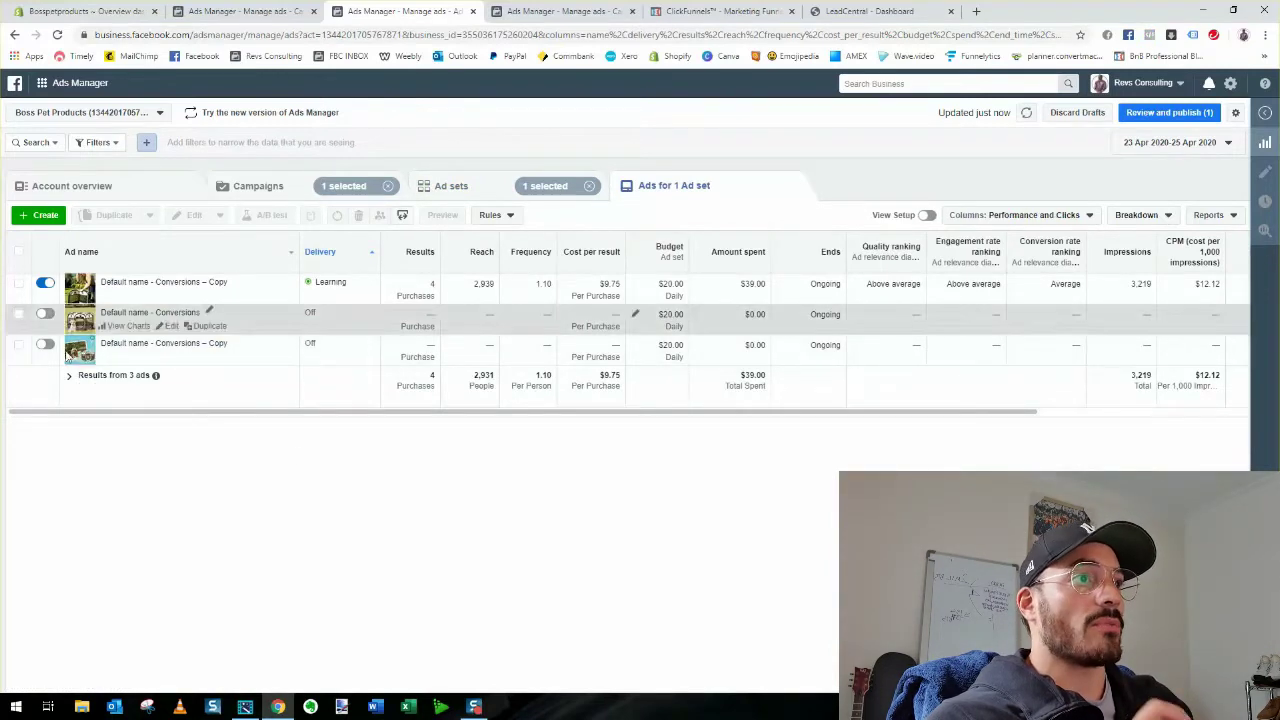
Set the reporting date range for the ad set's ads to Today.
{"action": "left_click", "coordinate": [1188, 147]}
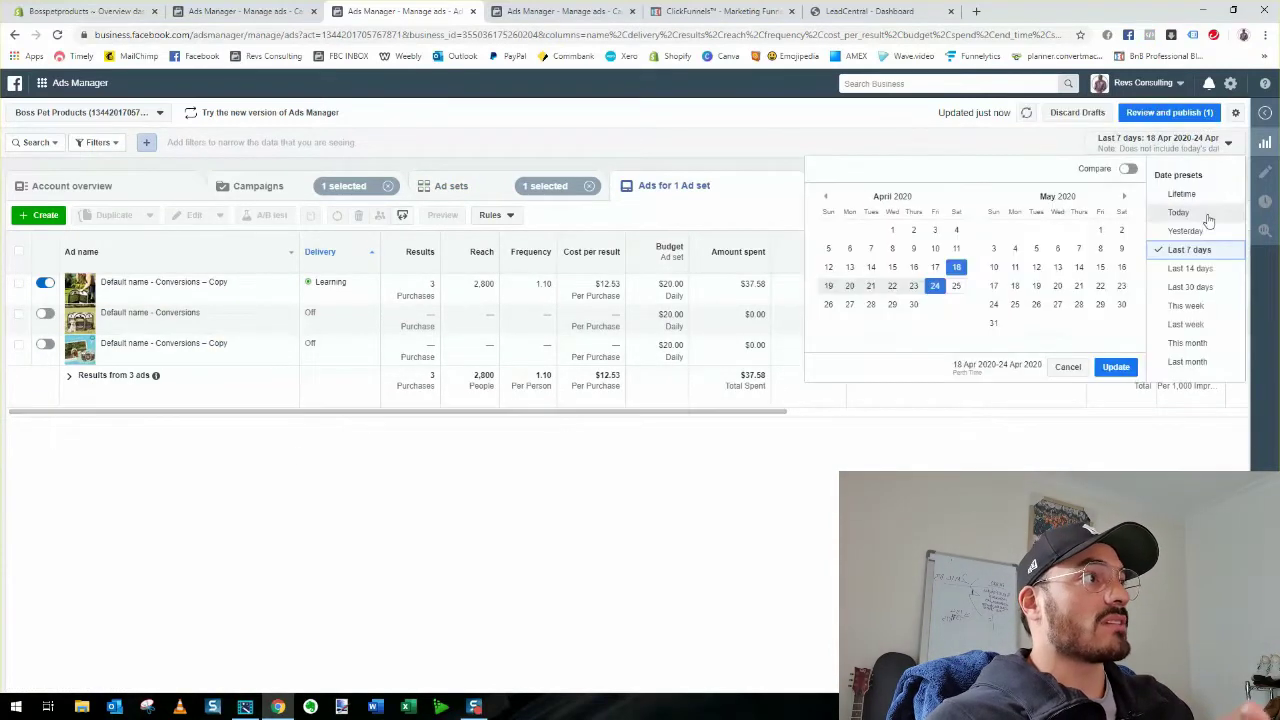
{"action": "left_click", "coordinate": [1205, 210]}
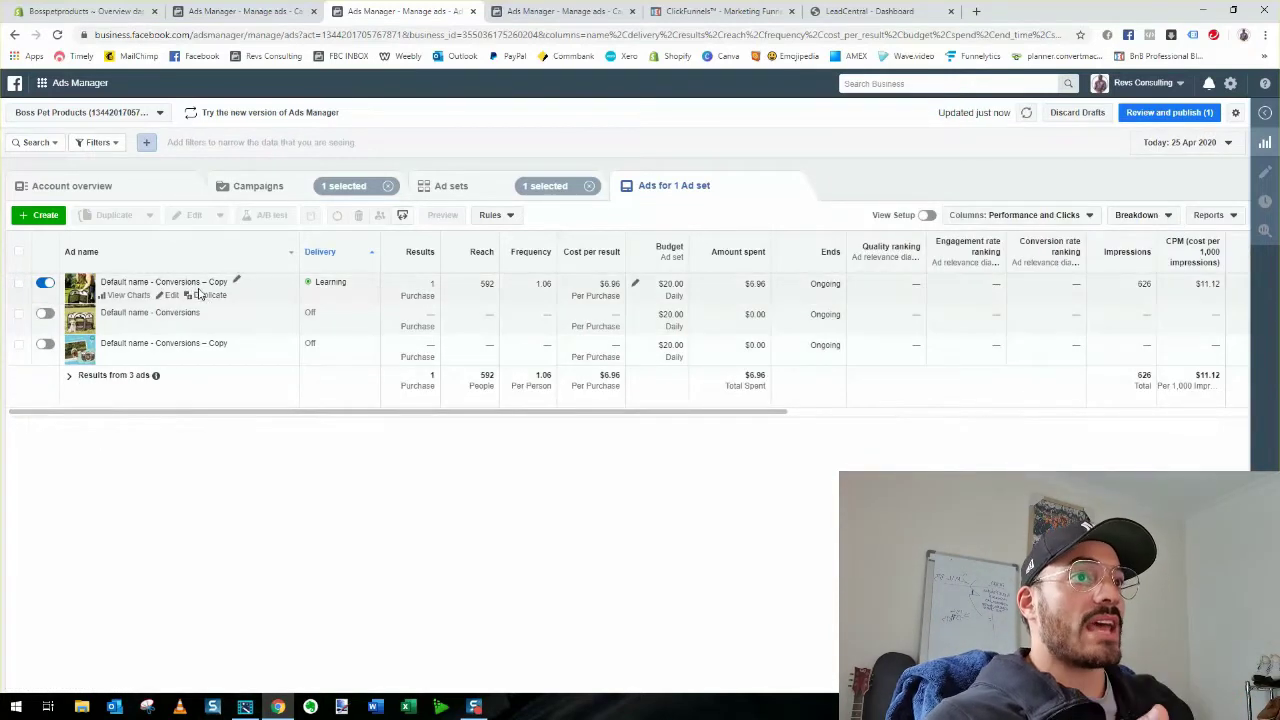
Select all three ads in the ad set and view each one's Mobile News Feed preview.
{"action": "left_click", "coordinate": [19, 254]}
{"action": "left_click", "coordinate": [435, 218]}
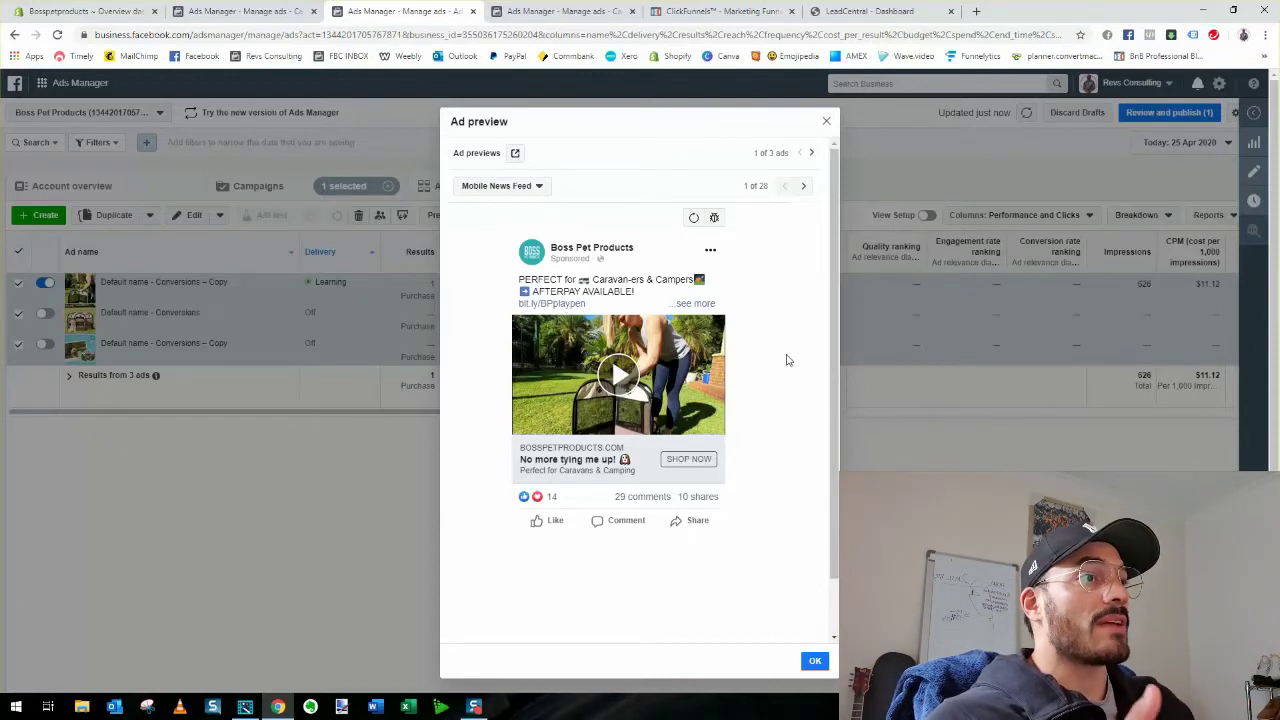
{"action": "left_click", "coordinate": [811, 155]}
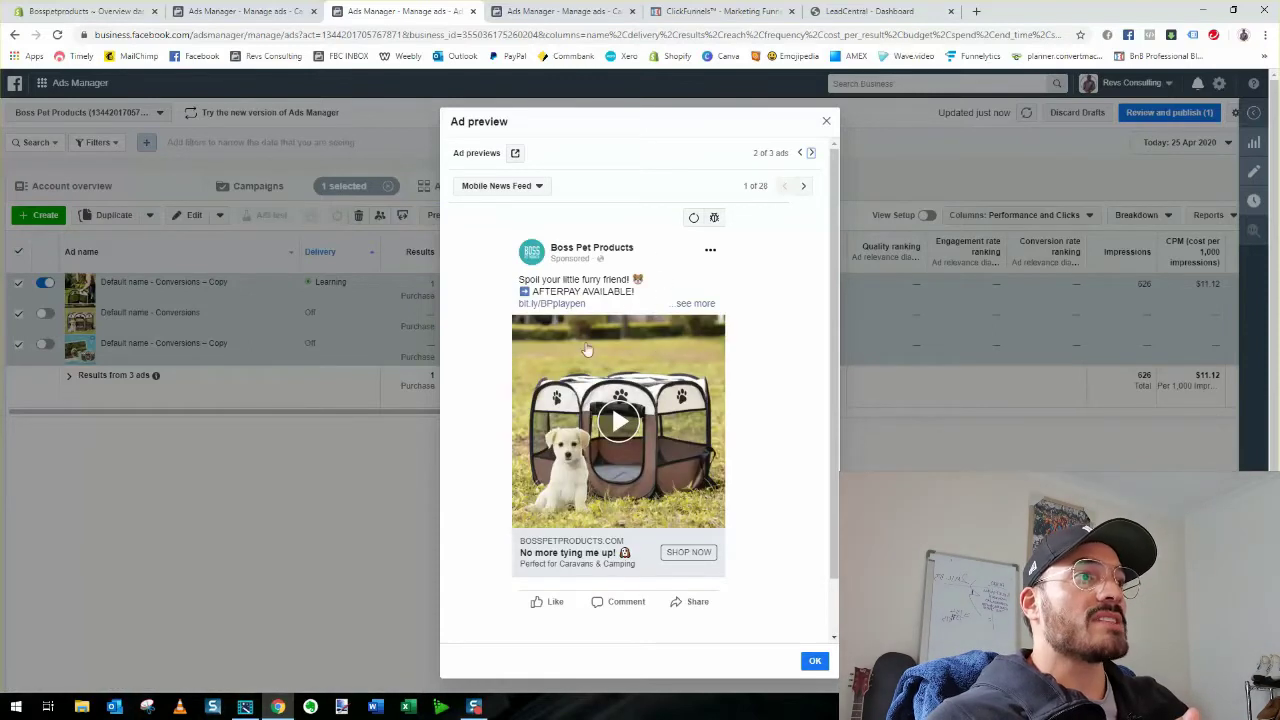
{"action": "left_click", "coordinate": [811, 154]}
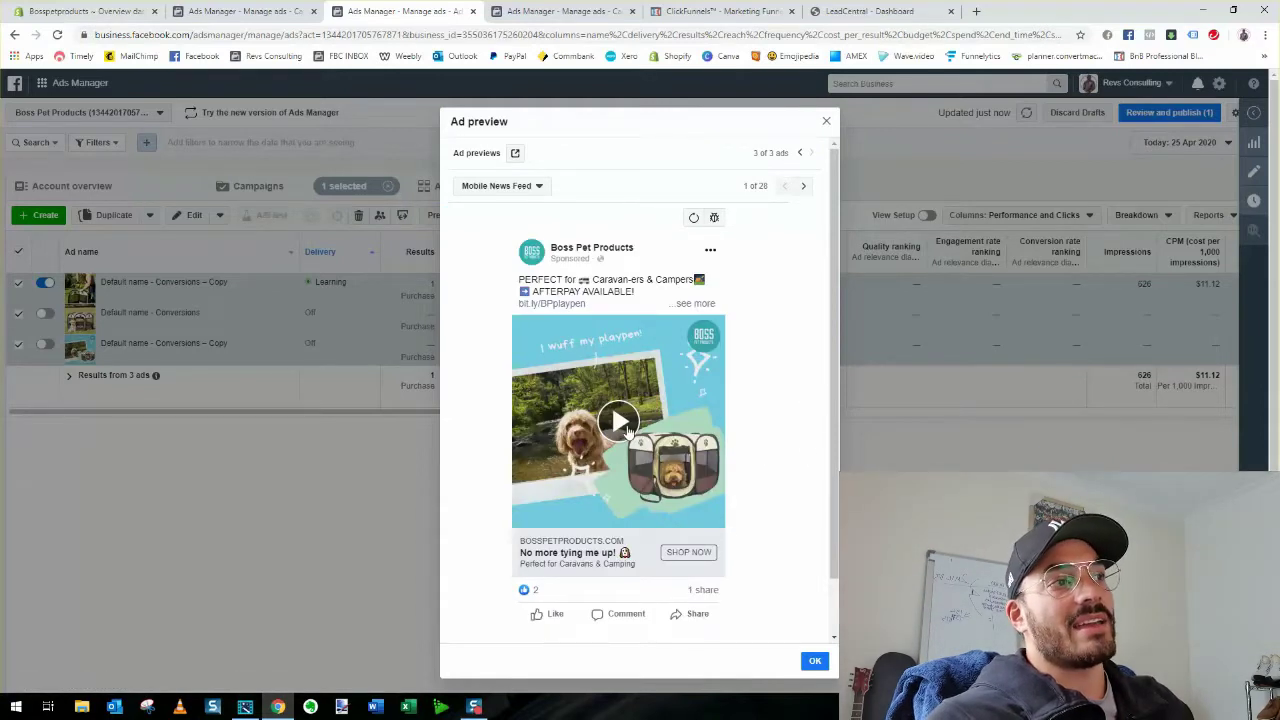
Play the video in the third ad's preview, close the preview, and deselect all three ads.
{"action": "left_click", "coordinate": [622, 426]}
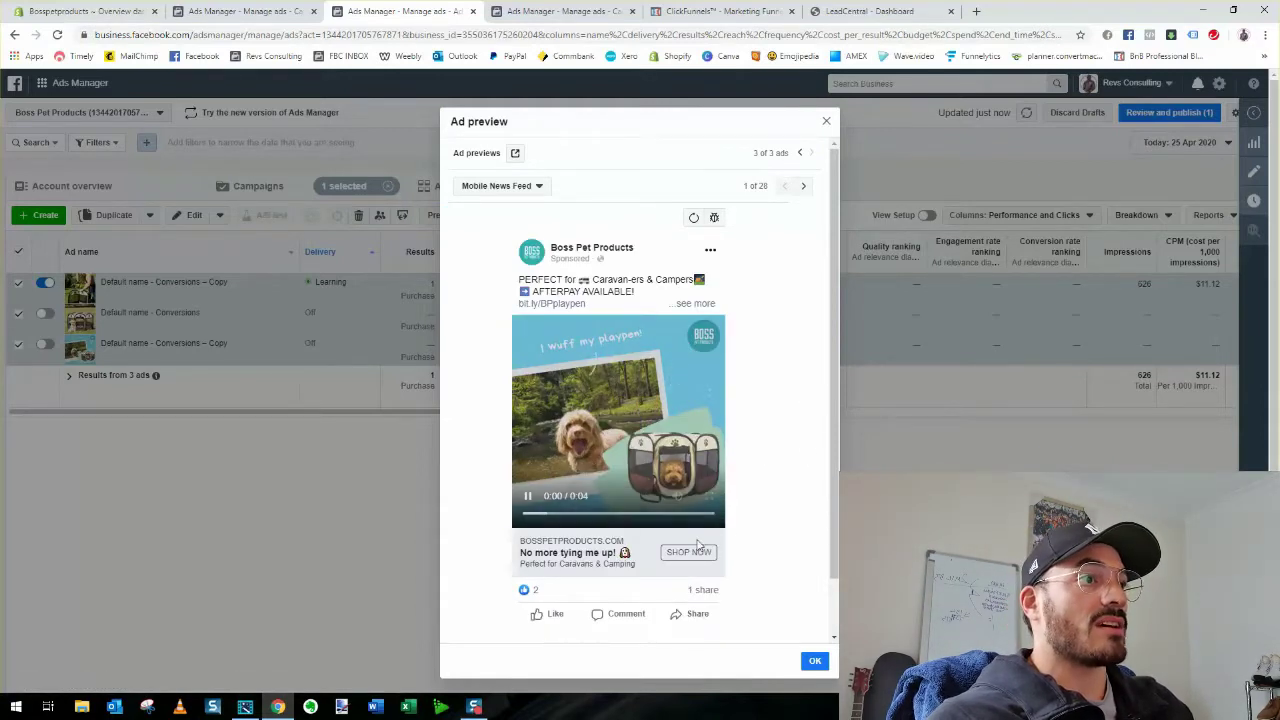
{"action": "left_click", "coordinate": [826, 121]}
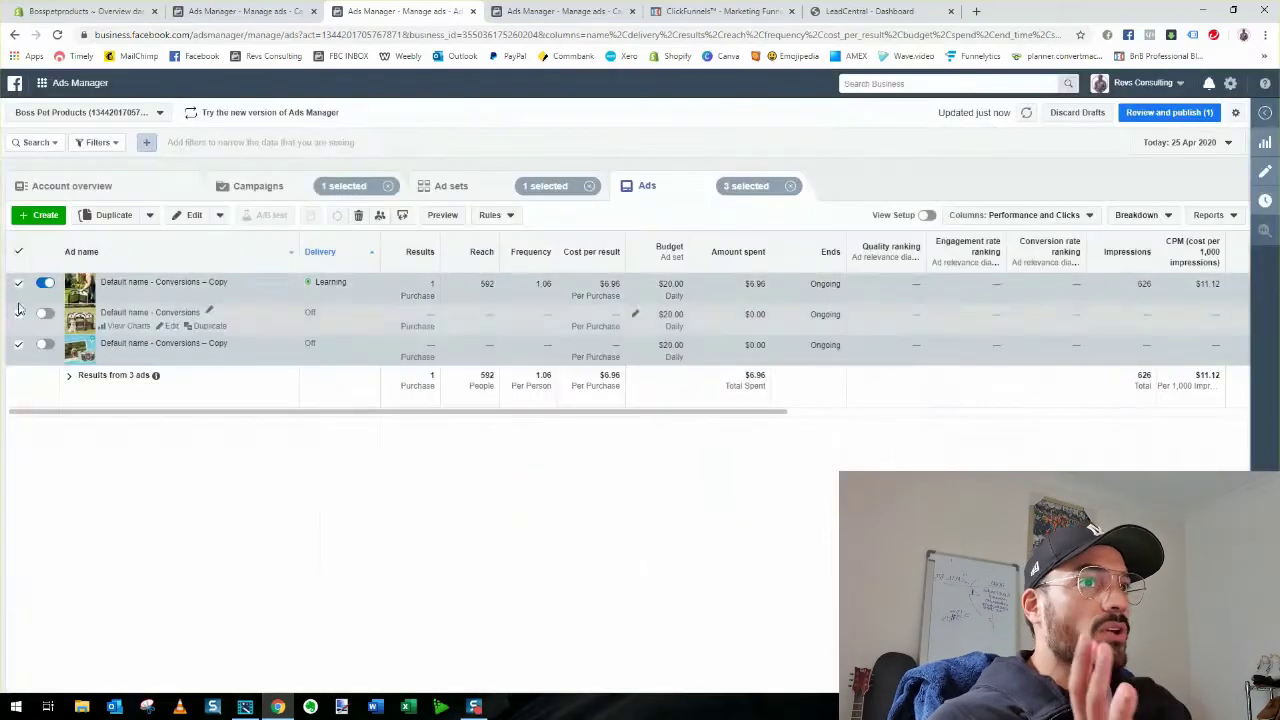
{"action": "left_click", "coordinate": [17, 254]}
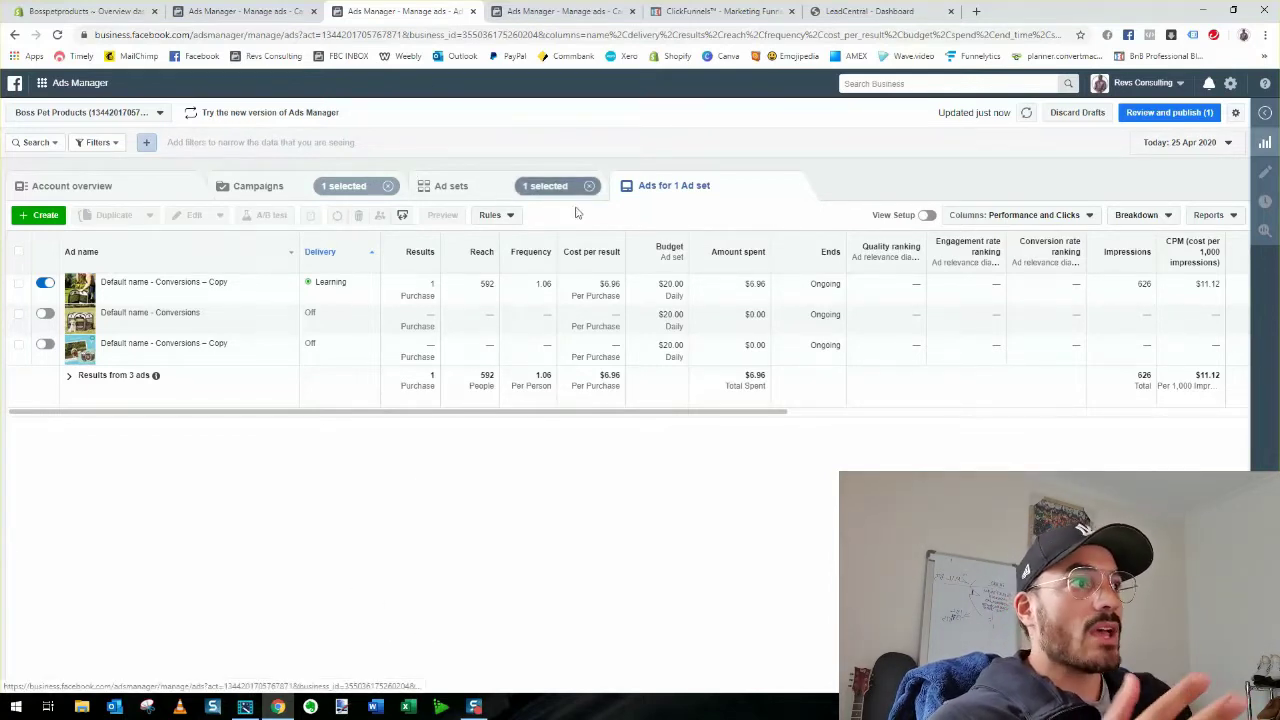
Set the reporting date range to 23–25 April 2020 and review the ads' click, video and purchase metrics.
{"action": "left_click", "coordinate": [1180, 142]}
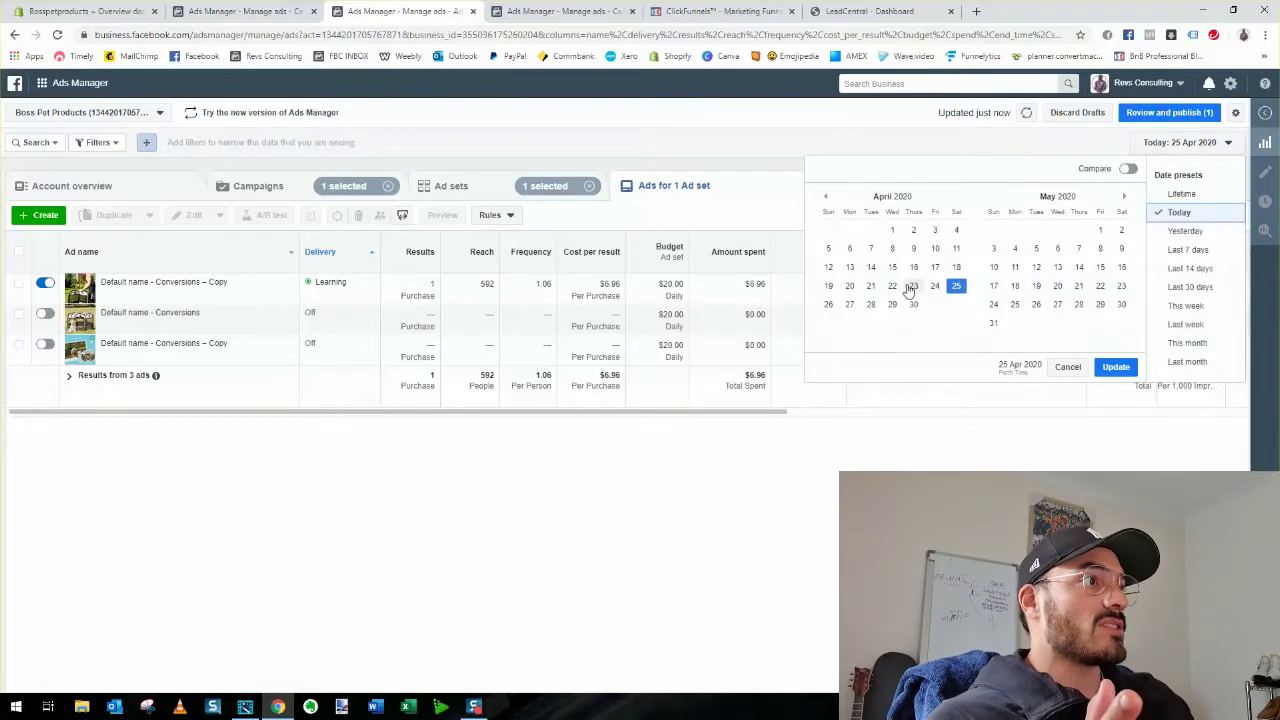
{"action": "left_click", "coordinate": [911, 287]}
{"action": "left_click", "coordinate": [956, 287]}
{"action": "left_click", "coordinate": [1116, 367]}
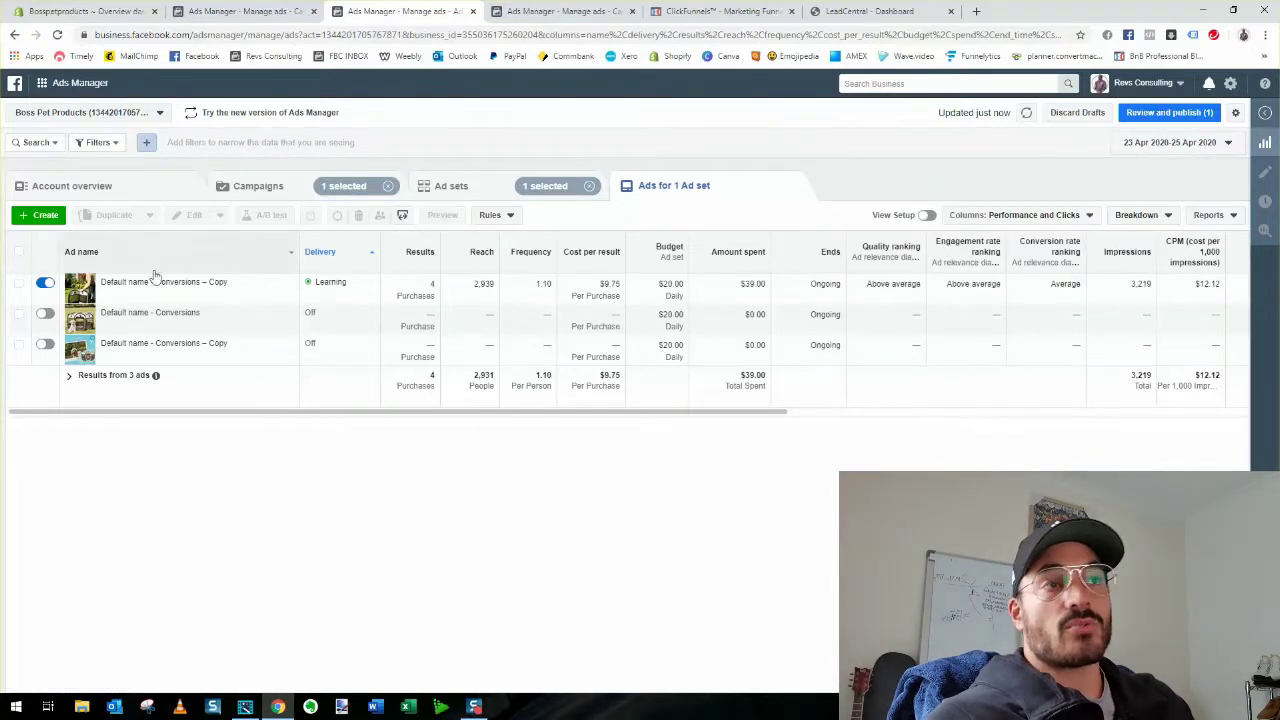
{"action": "left_click_drag", "start_coordinate": [214, 412], "coordinate": [776, 461]}
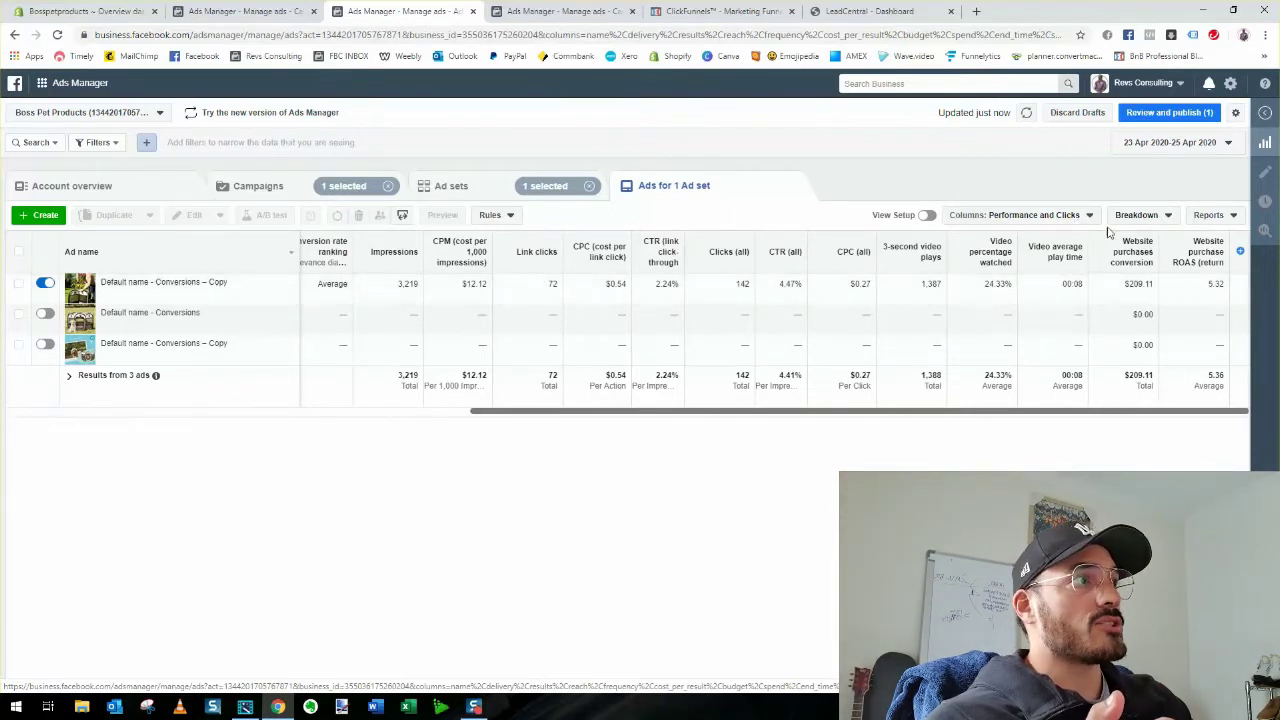
Apply the ECOM column preset to the ad set's ads and review their checkout, purchase and relevance ranking metrics.
{"action": "left_click", "coordinate": [1020, 215]}
{"action": "left_click", "coordinate": [1012, 423]}
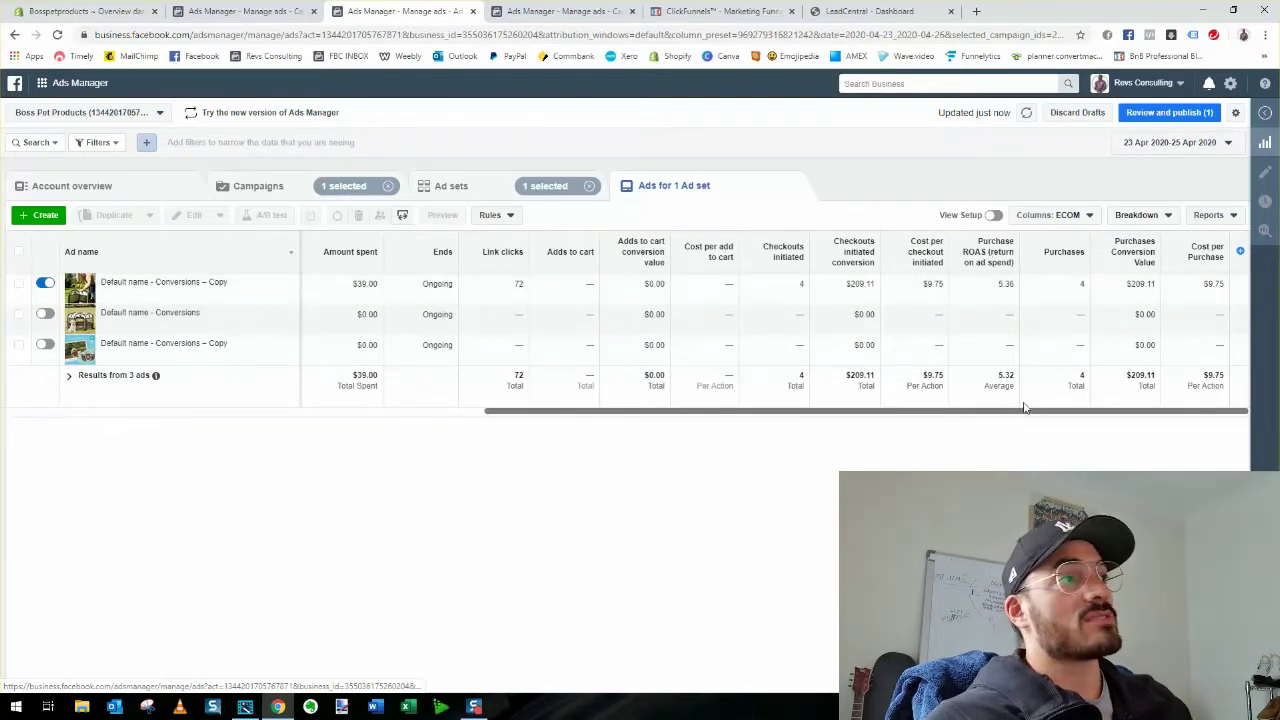
{"action": "left_click_drag", "start_coordinate": [1036, 411], "coordinate": [505, 411]}
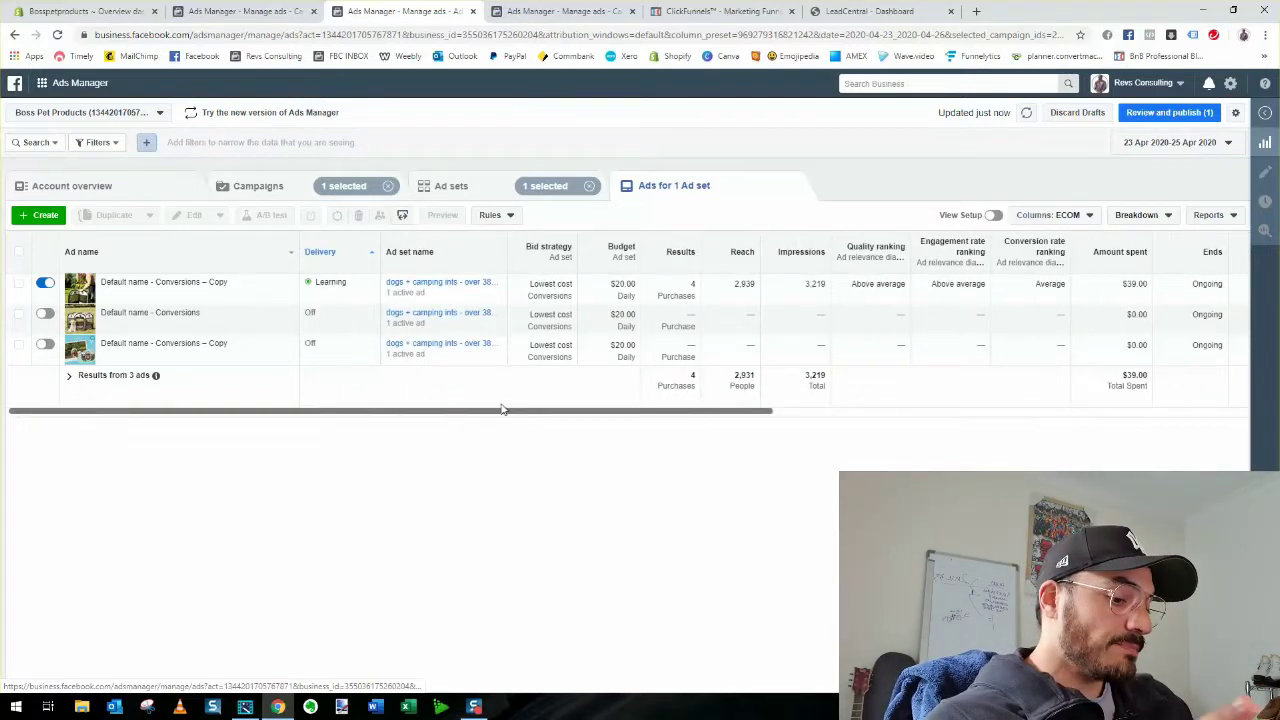
Clear the ad set selection and list all ads in the selected campaign.
{"action": "left_click", "coordinate": [489, 185]}
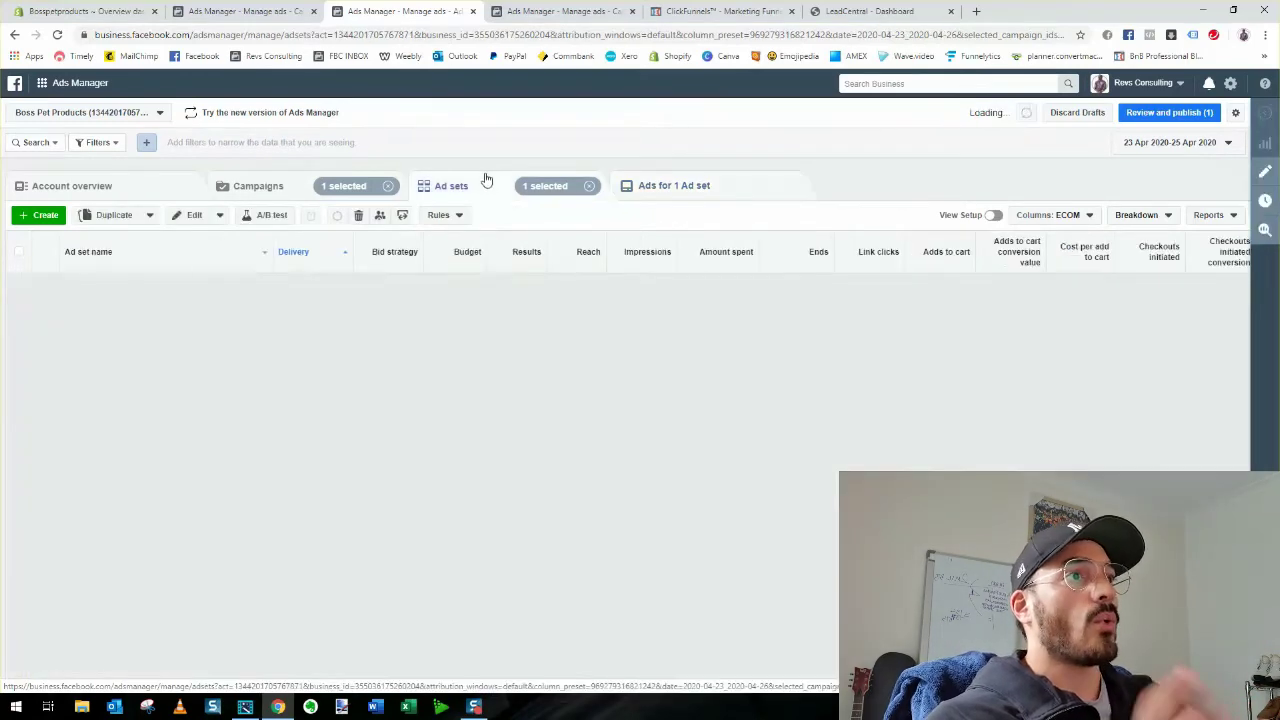
{"action": "left_click", "coordinate": [19, 378]}
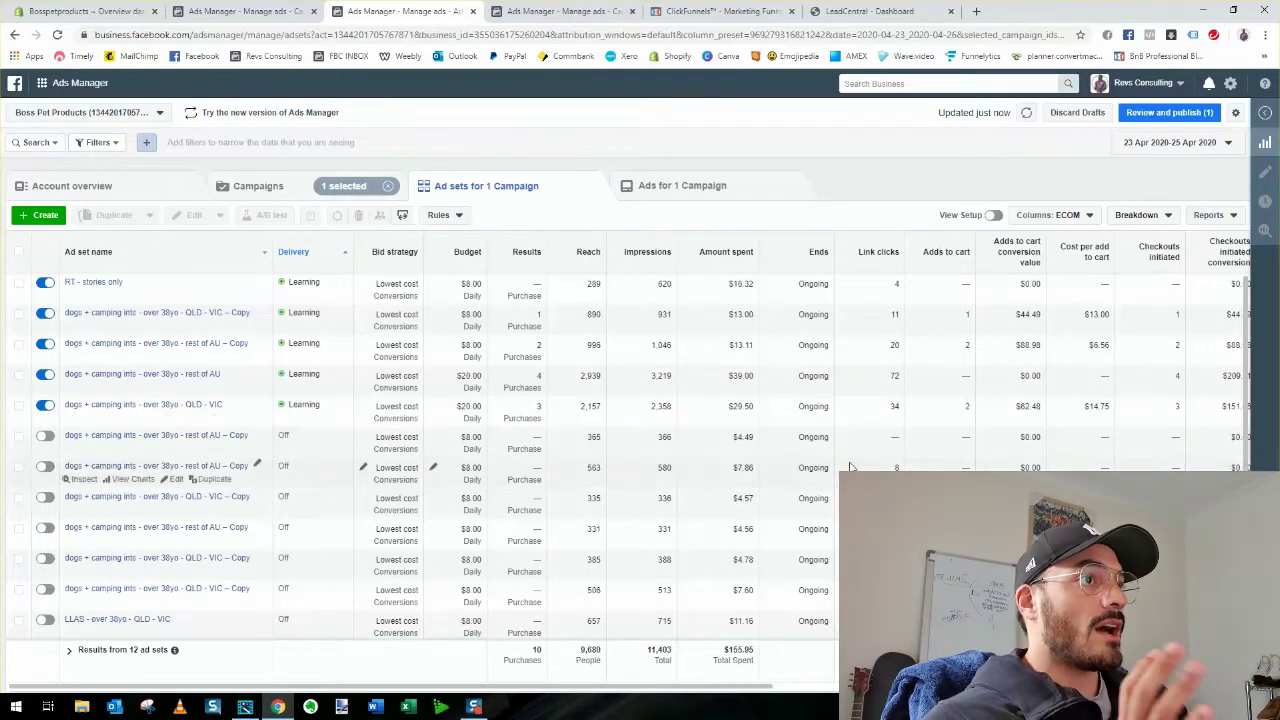
{"action": "left_click", "coordinate": [651, 190]}
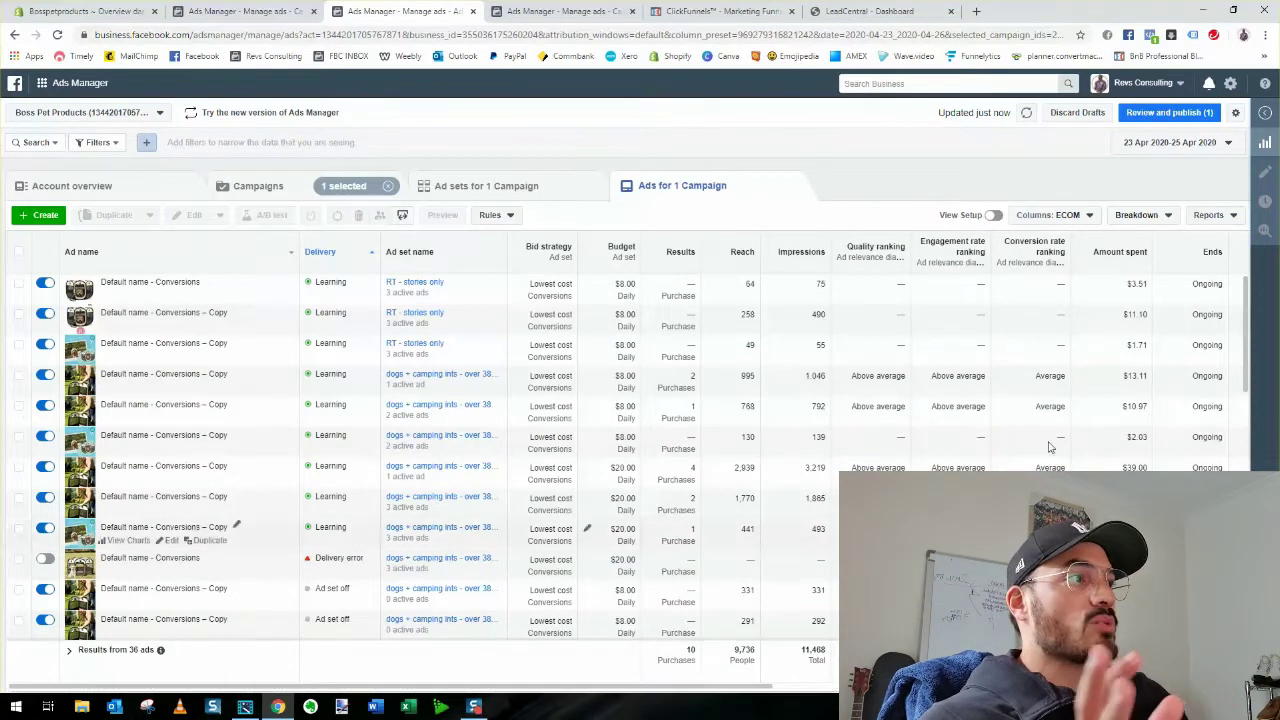
Apply the Performance and Clicks column preset to the campaign's ads and review their CPM and click metrics.
{"action": "left_click", "coordinate": [1085, 220]}
{"action": "left_click", "coordinate": [1060, 329]}
{"action": "left_click_drag", "start_coordinate": [766, 690], "coordinate": [1026, 690]}
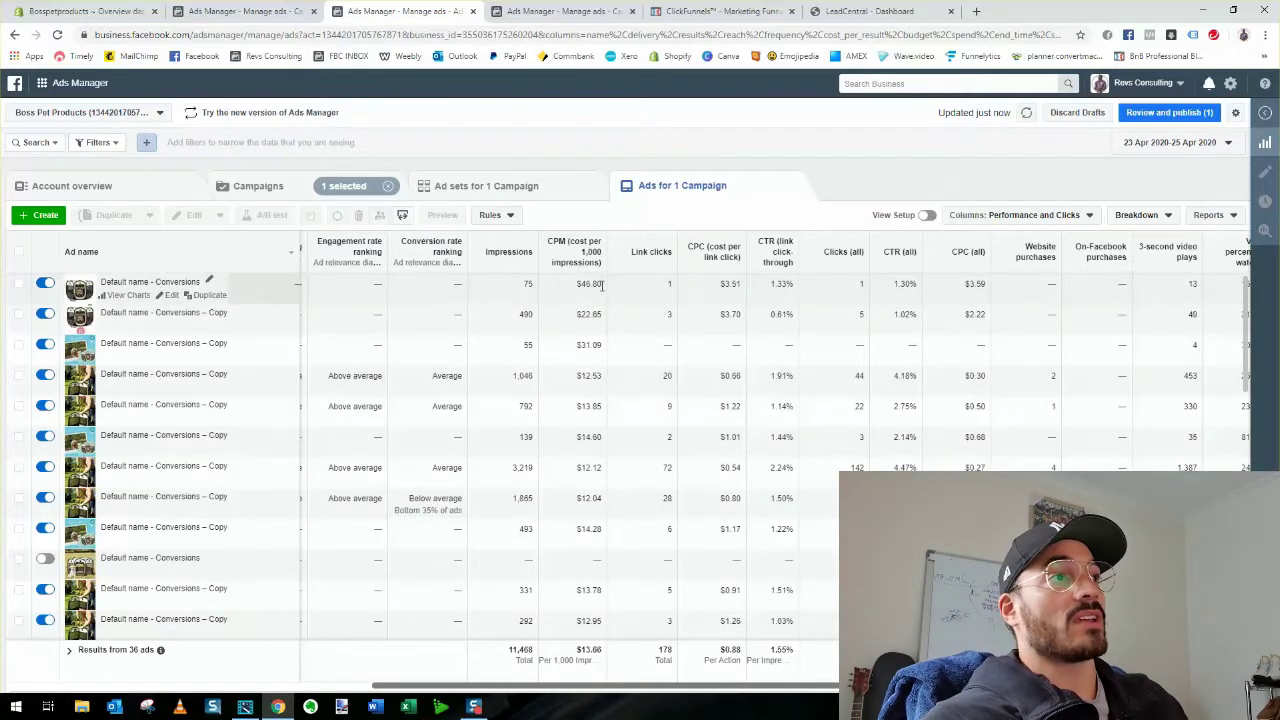
Sort the campaign's ad sets by link click-through rate, highest first, and compare their results and costs.
{"action": "left_click", "coordinate": [522, 196]}
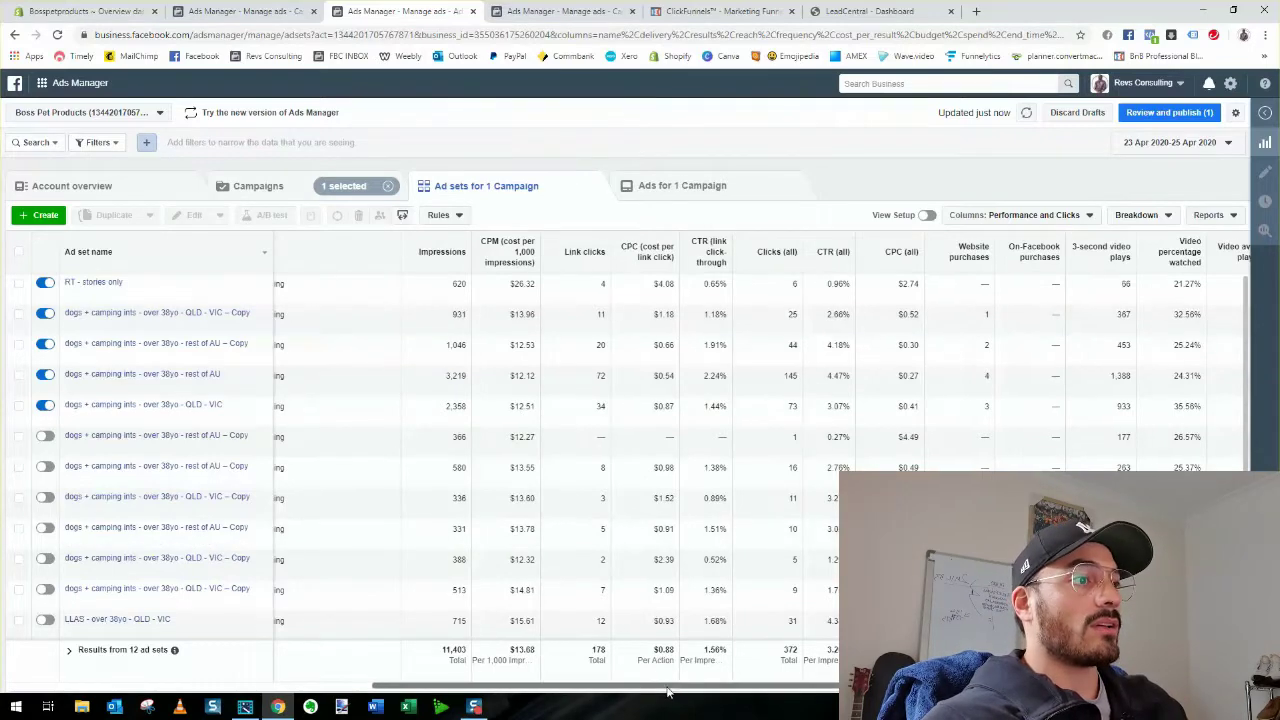
{"action": "left_click_drag", "start_coordinate": [670, 687], "coordinate": [648, 686]}
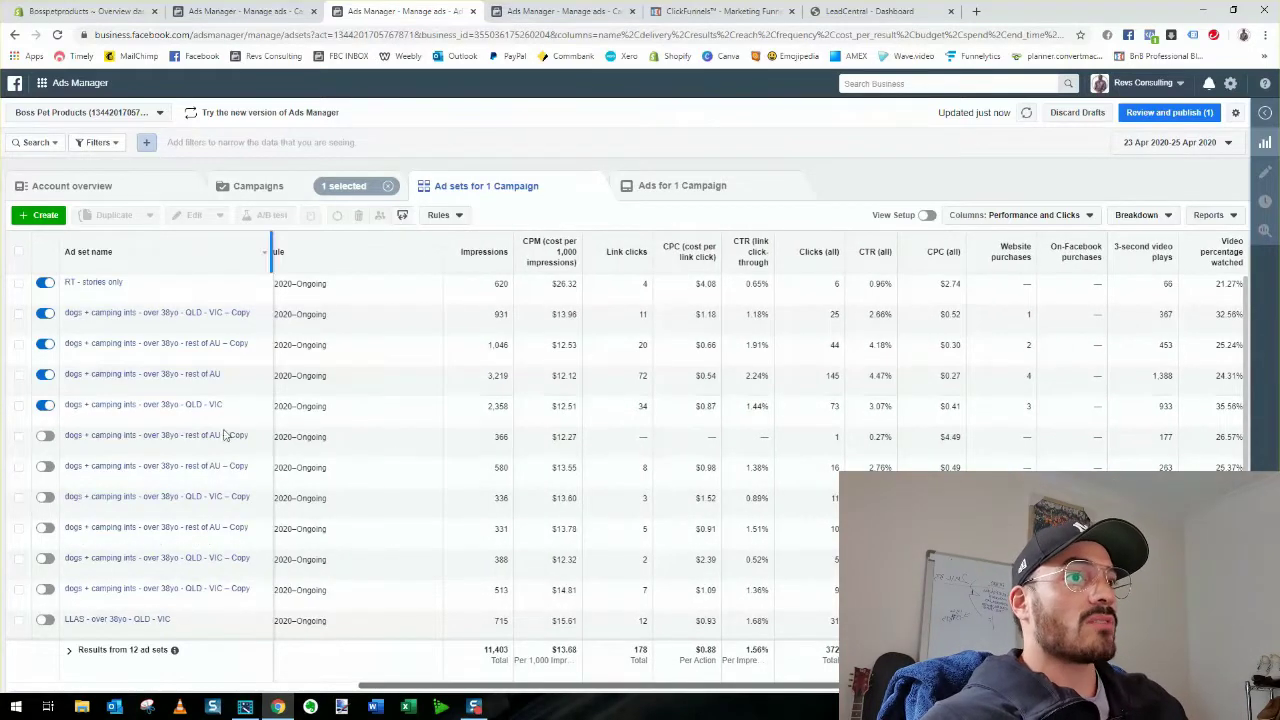
{"action": "mouse_move", "coordinate": [415, 695]}
{"action": "left_mouse_down"}
{"action": "mouse_move", "coordinate": [386, 676]}
{"action": "mouse_move", "coordinate": [435, 692]}
{"action": "left_mouse_up"}
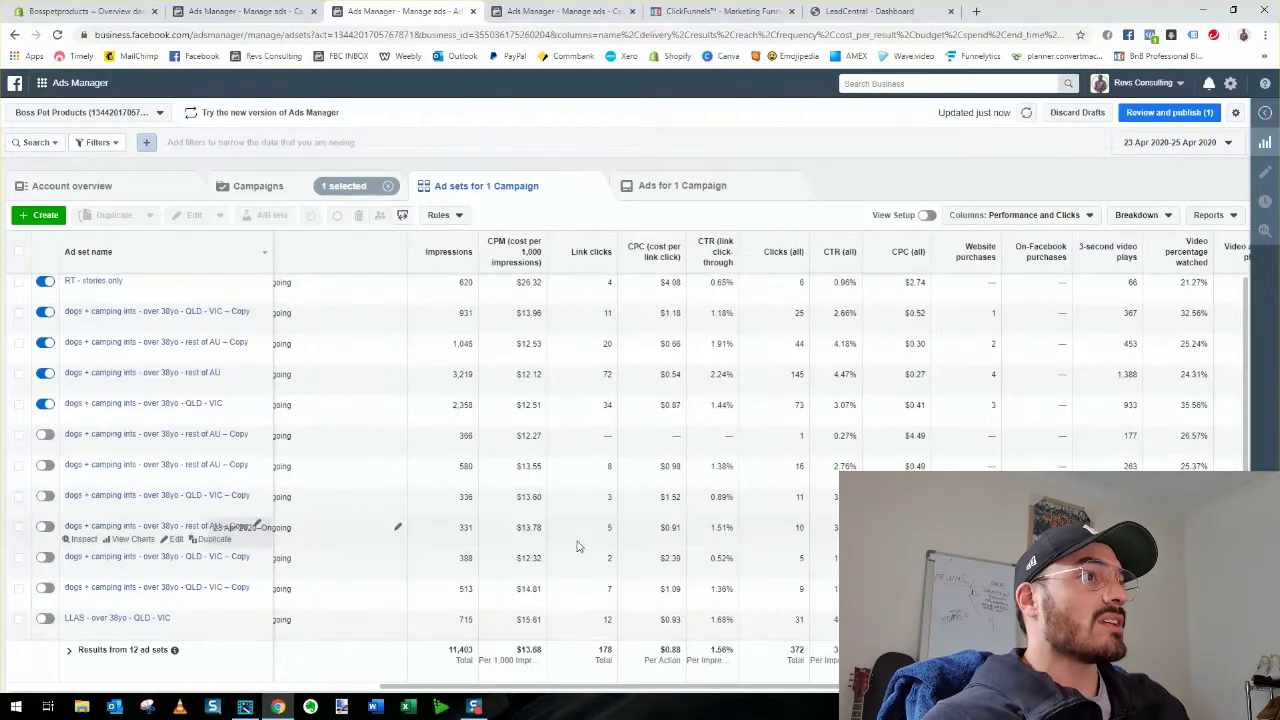
{"action": "left_click", "coordinate": [726, 252]}
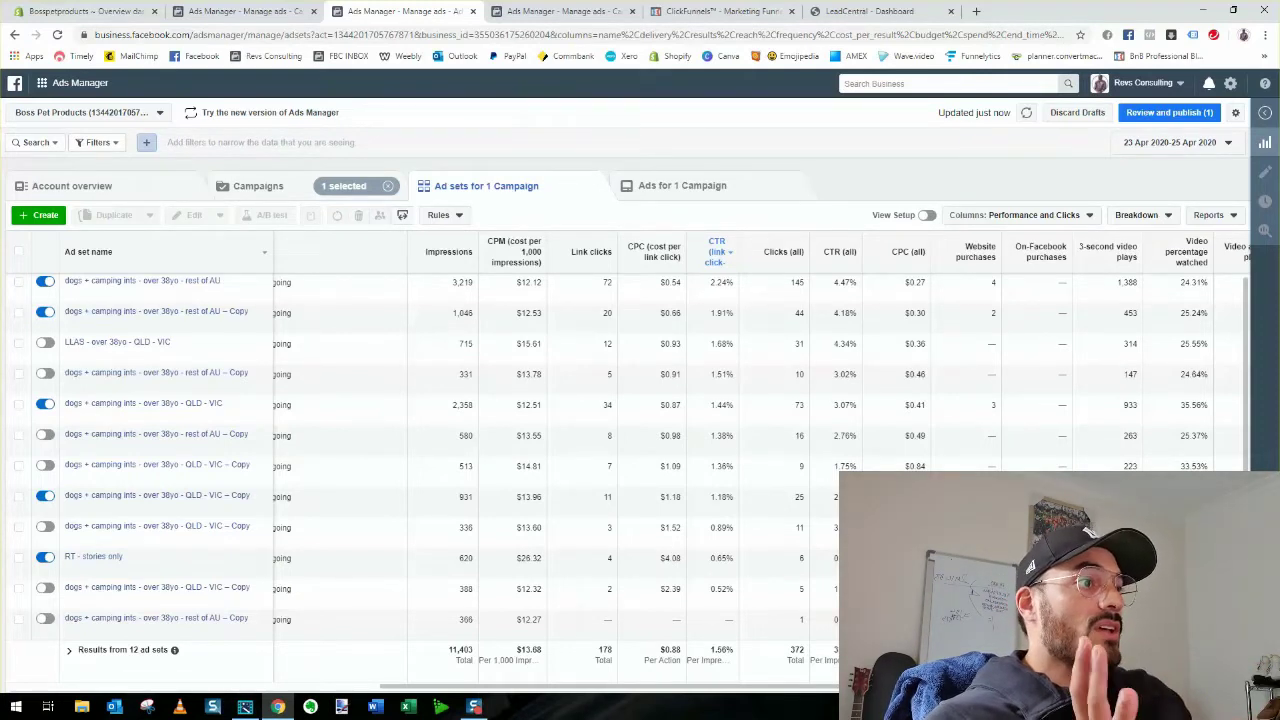
{"action": "left_click_drag", "start_coordinate": [737, 690], "coordinate": [304, 687]}
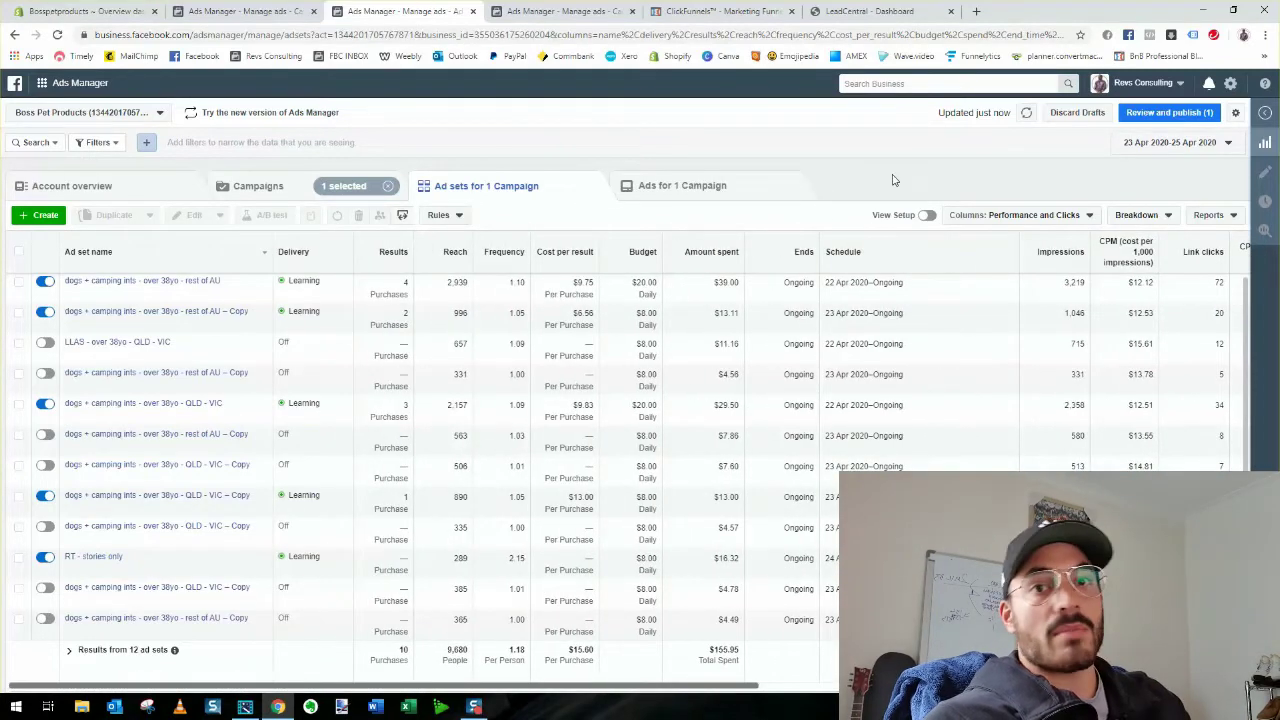
Reopen the second campaign's ad sets, review the ads of the active "dogs + camping ints - over 38yo - rest of AU – Copy" ad set, and clear its selection.
{"action": "left_click", "coordinate": [262, 187]}
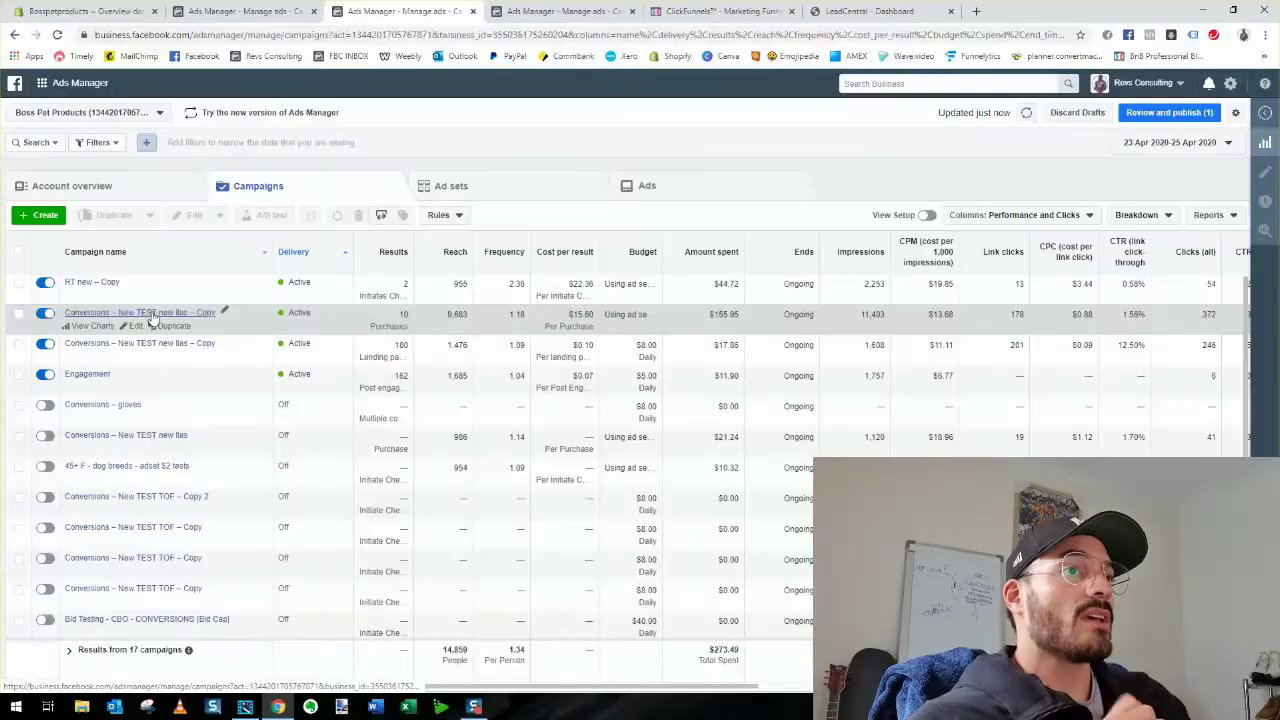
{"action": "left_click", "coordinate": [153, 318]}
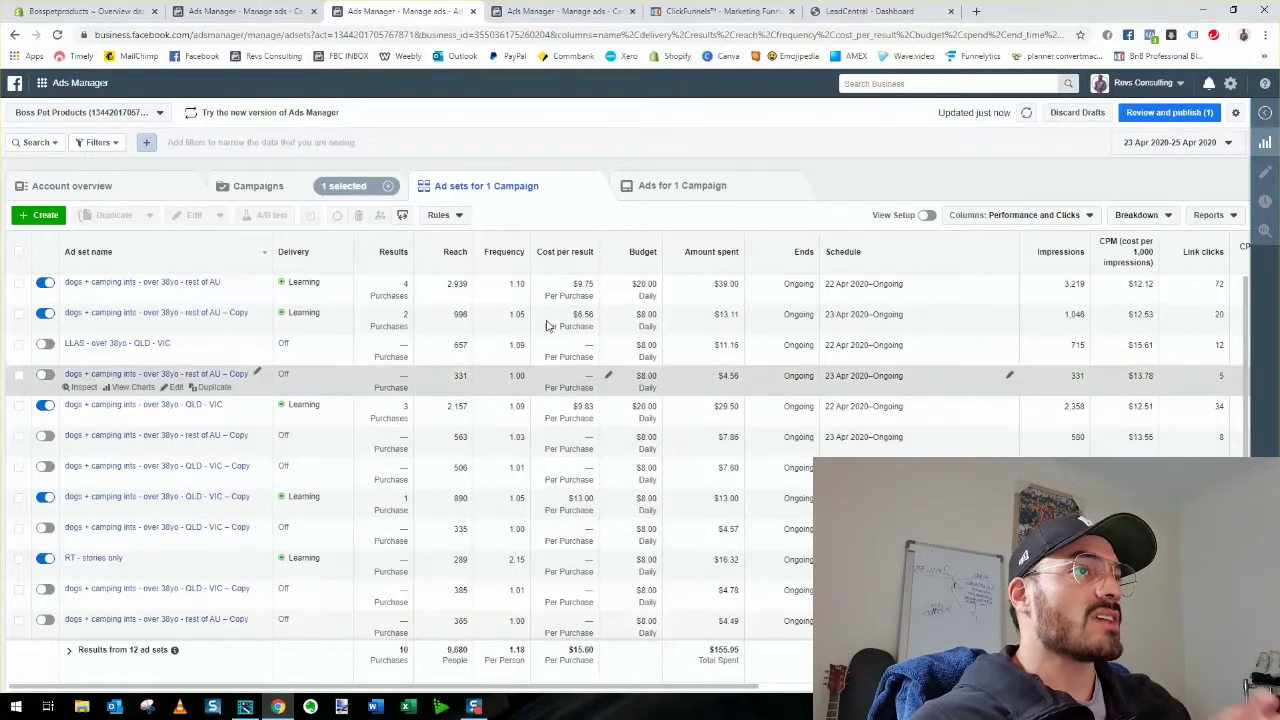
{"action": "left_click", "coordinate": [208, 313]}
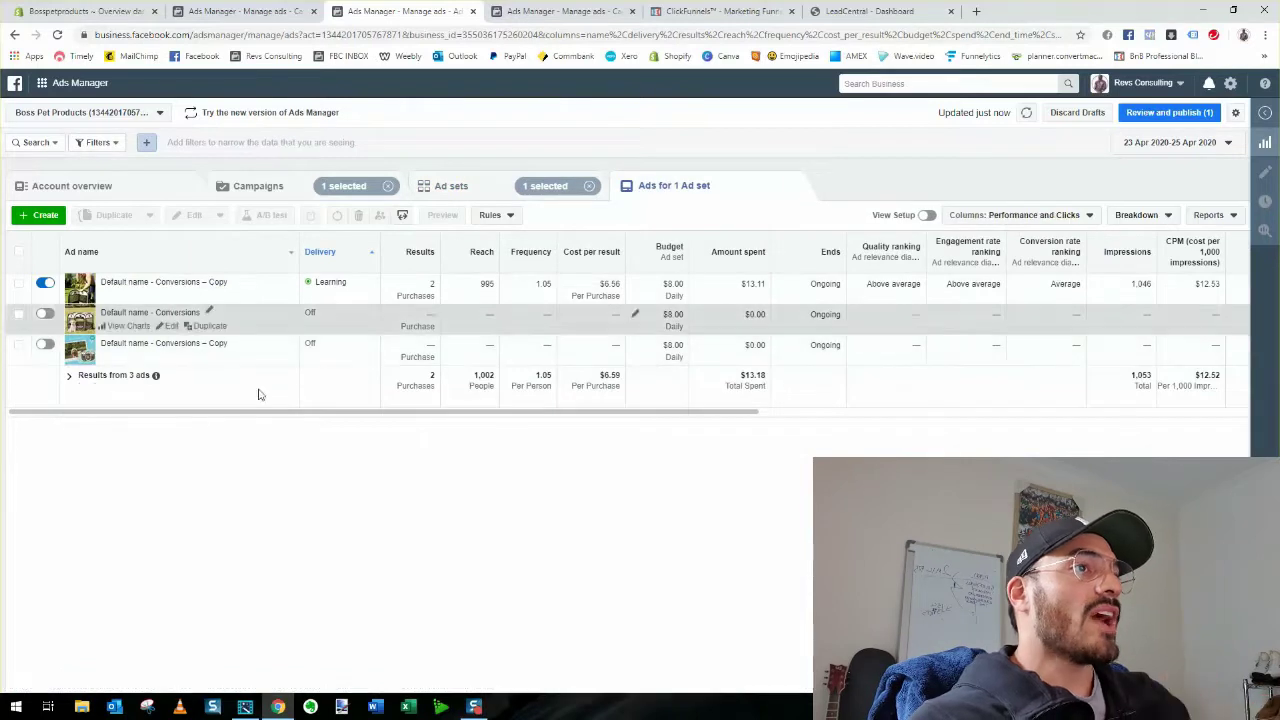
{"action": "mouse_move", "coordinate": [420, 307]}
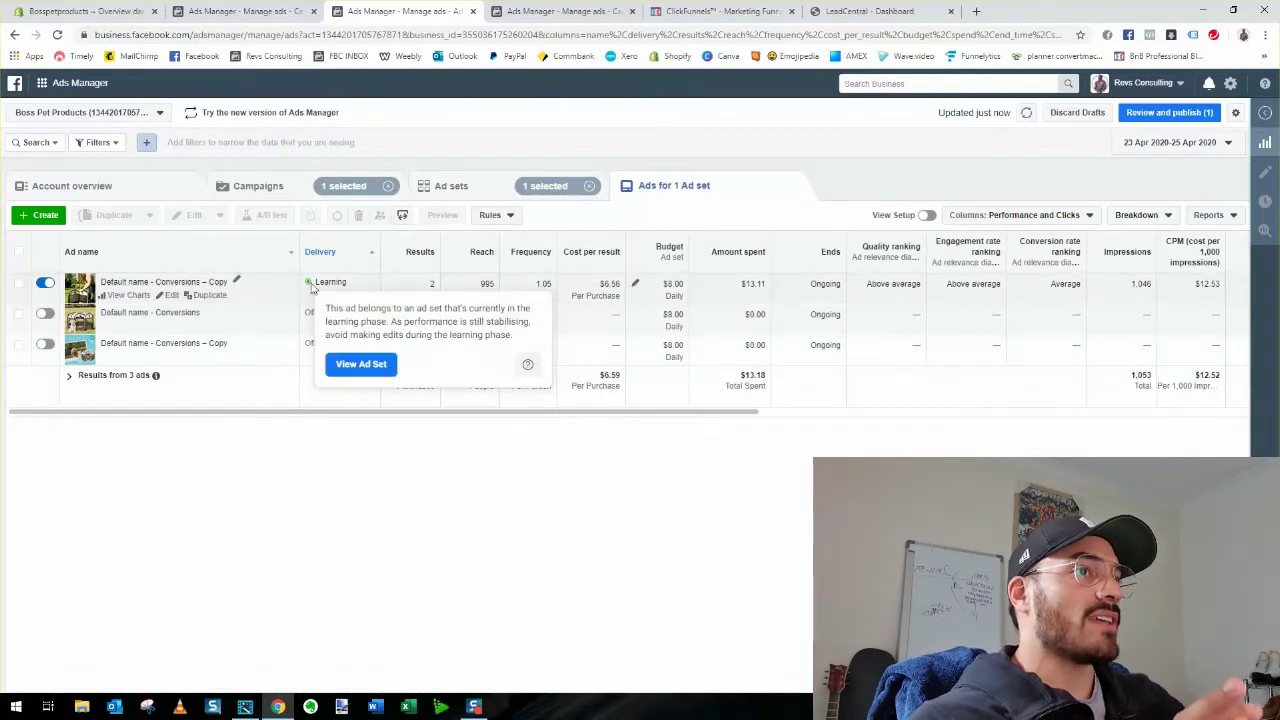
{"action": "left_click", "coordinate": [458, 187]}
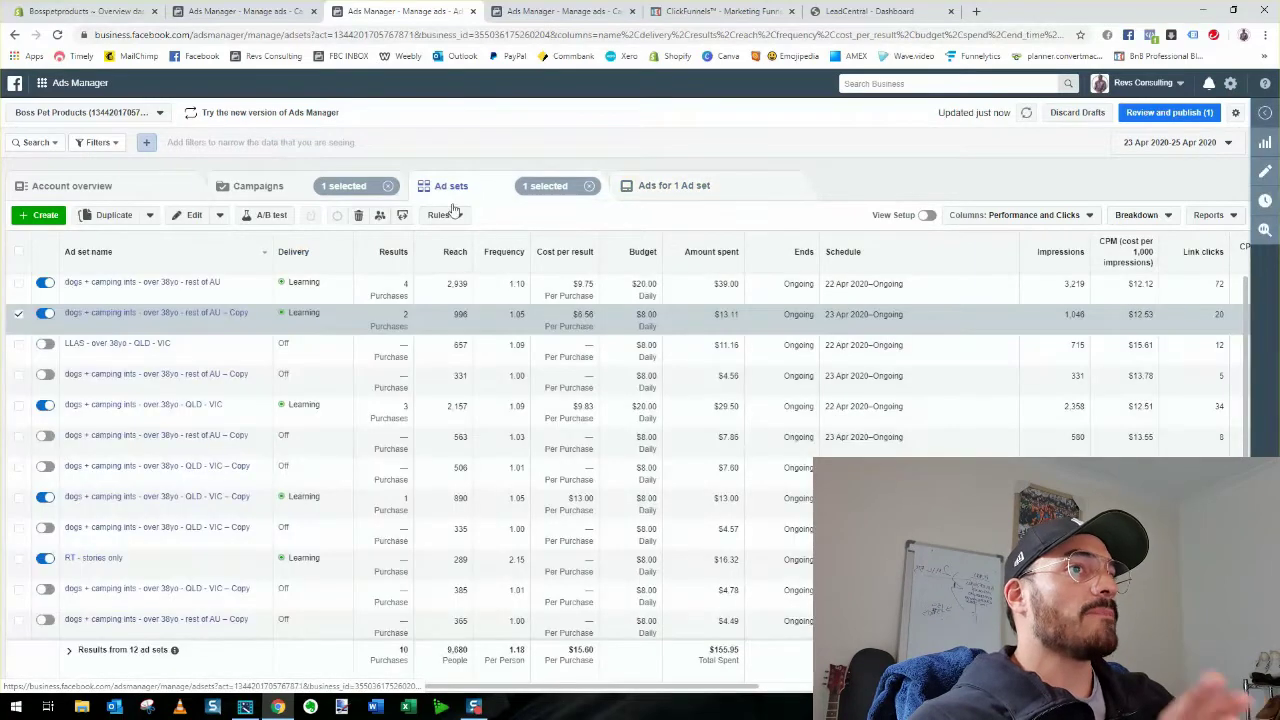
{"action": "left_click", "coordinate": [19, 314]}
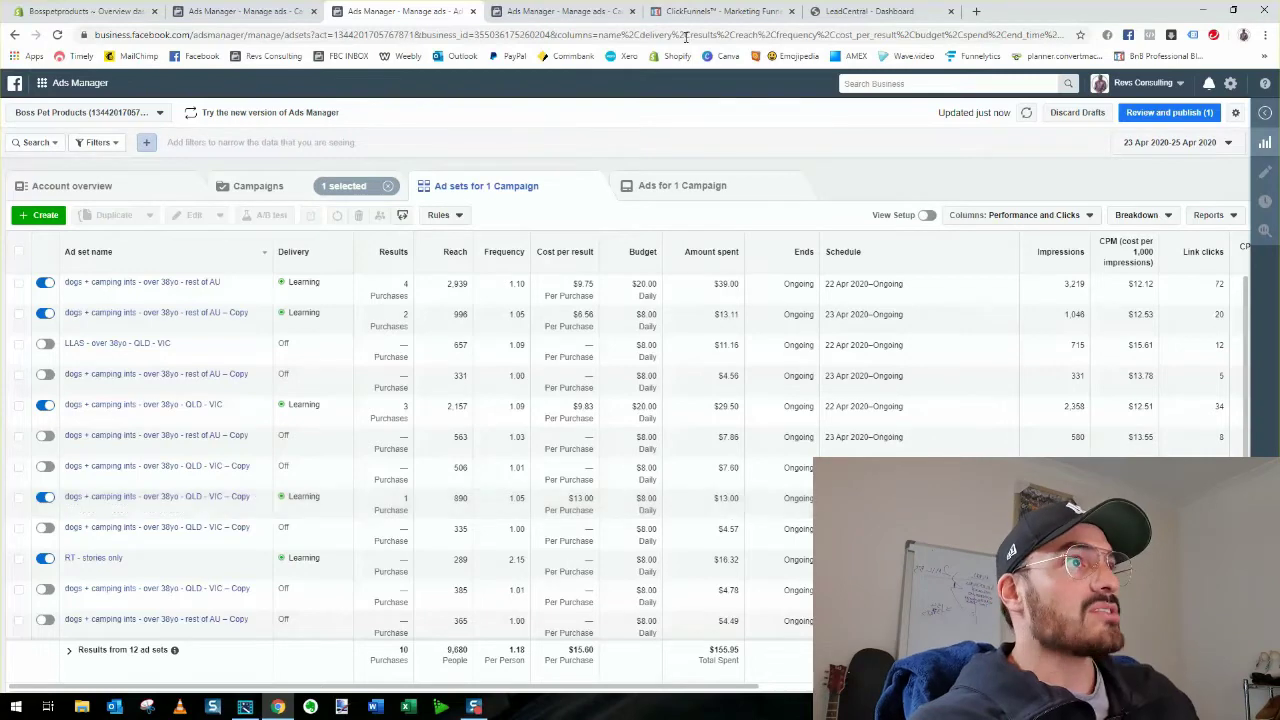
Switch to the Healthy Habits PT ad account and turn off the active "LLA page eng – Copy" ad set in the "Messages – Copy" campaign.
{"action": "left_click", "coordinate": [570, 11]}
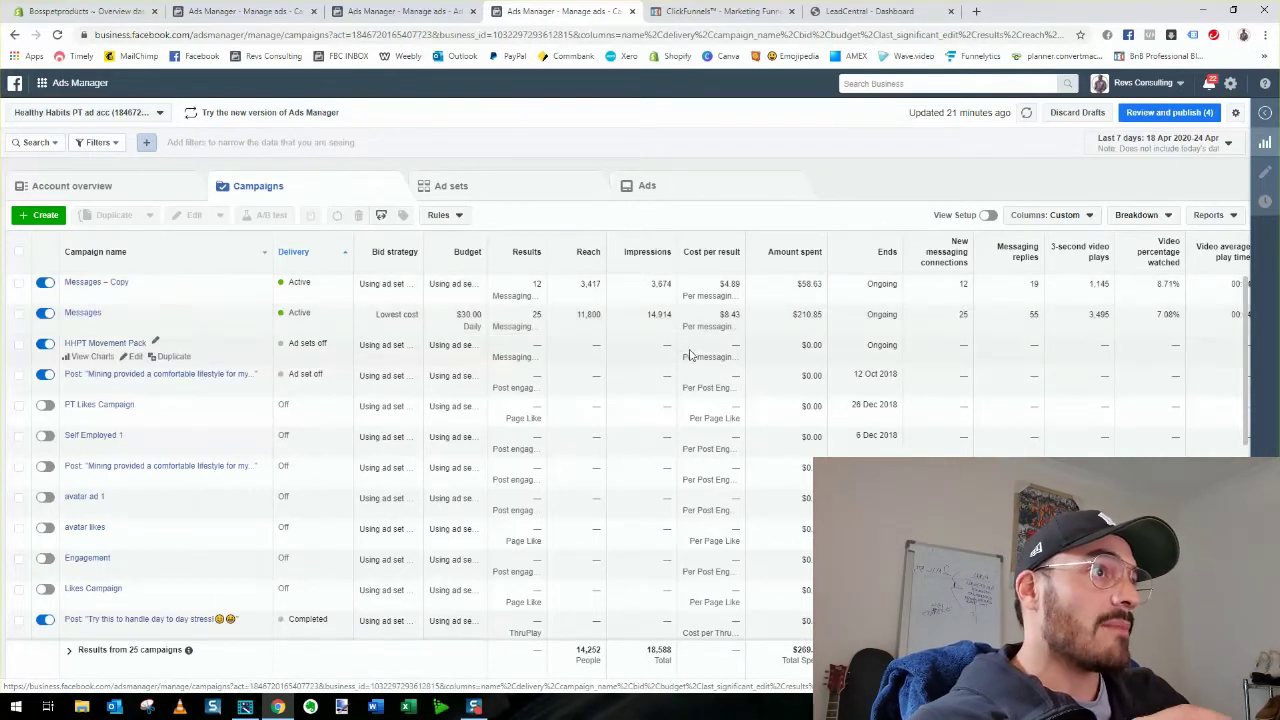
{"action": "left_click", "coordinate": [86, 283]}
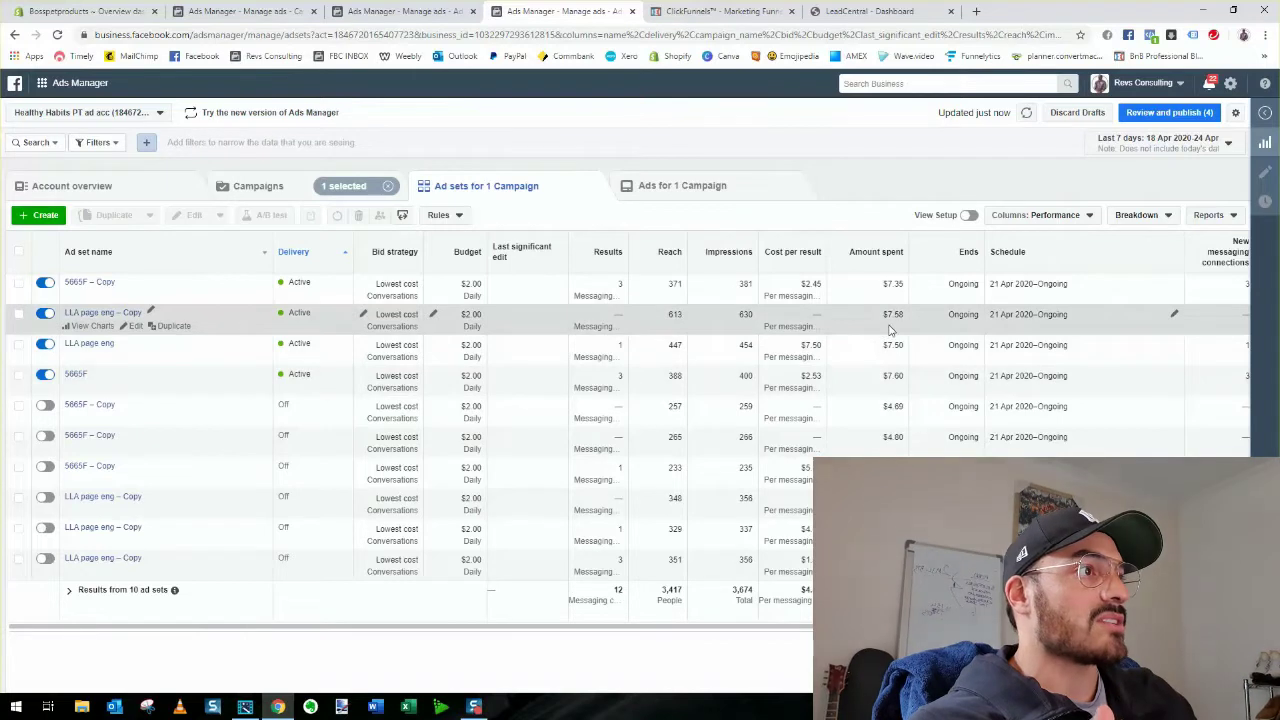
{"action": "left_click", "coordinate": [20, 316]}
{"action": "left_click", "coordinate": [45, 313]}
{"action": "left_click", "coordinate": [22, 318]}
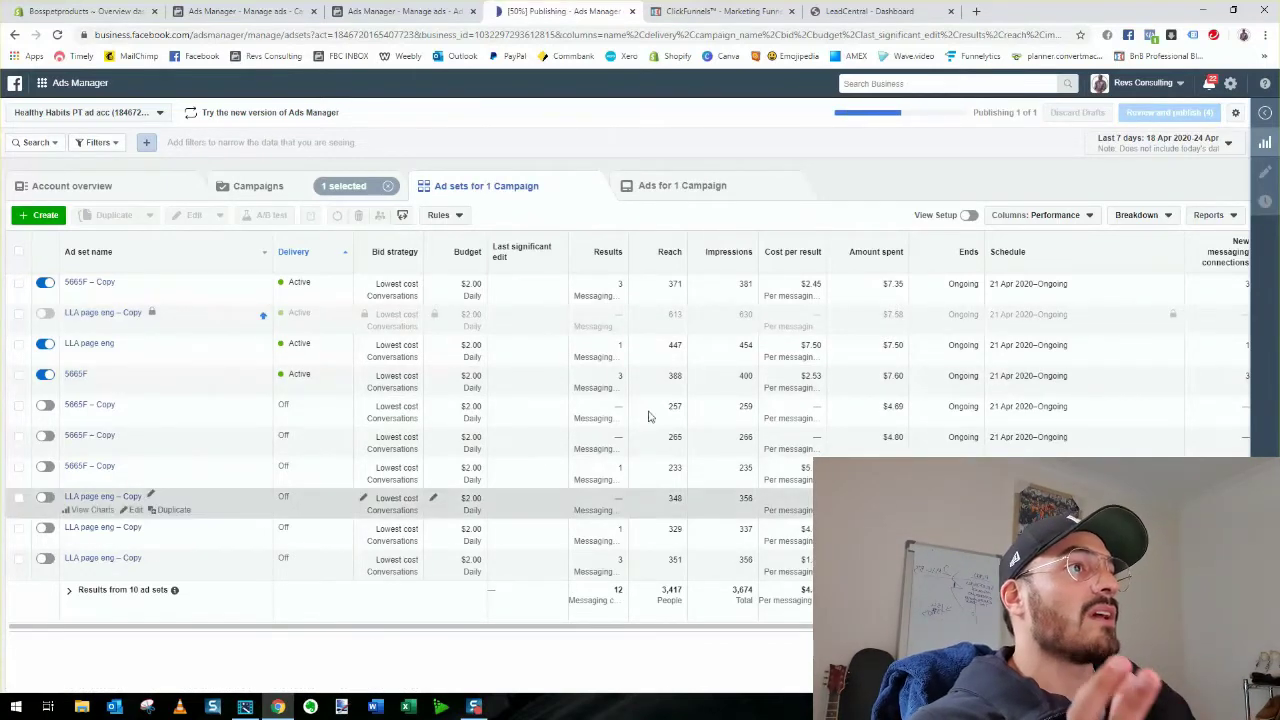